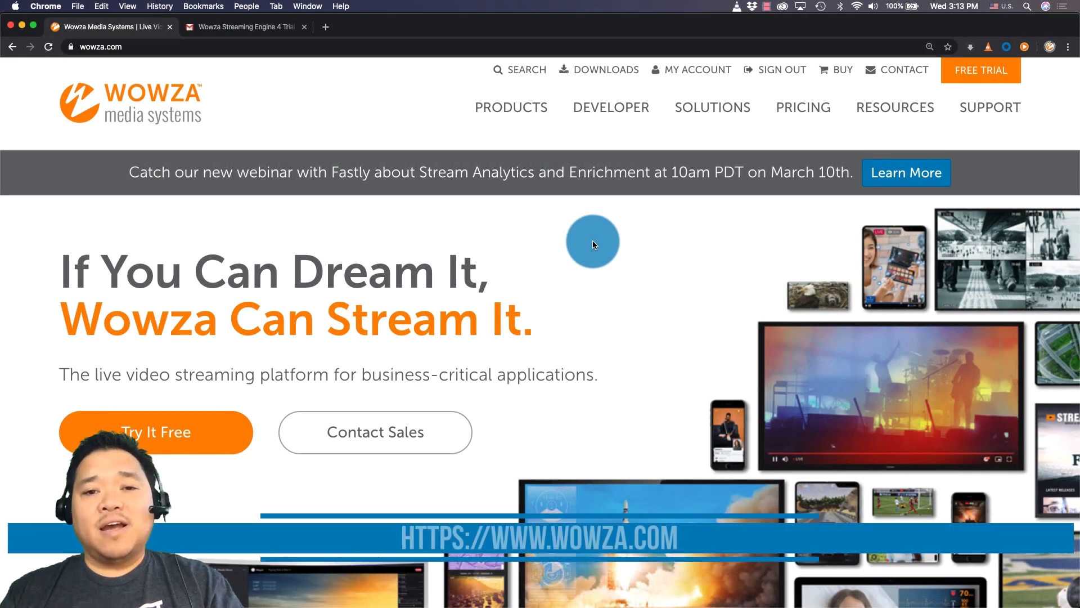
Step: Open the Wowza Streaming Engine product page and scroll to its trial and pricing plans
mouse_move(518, 109)
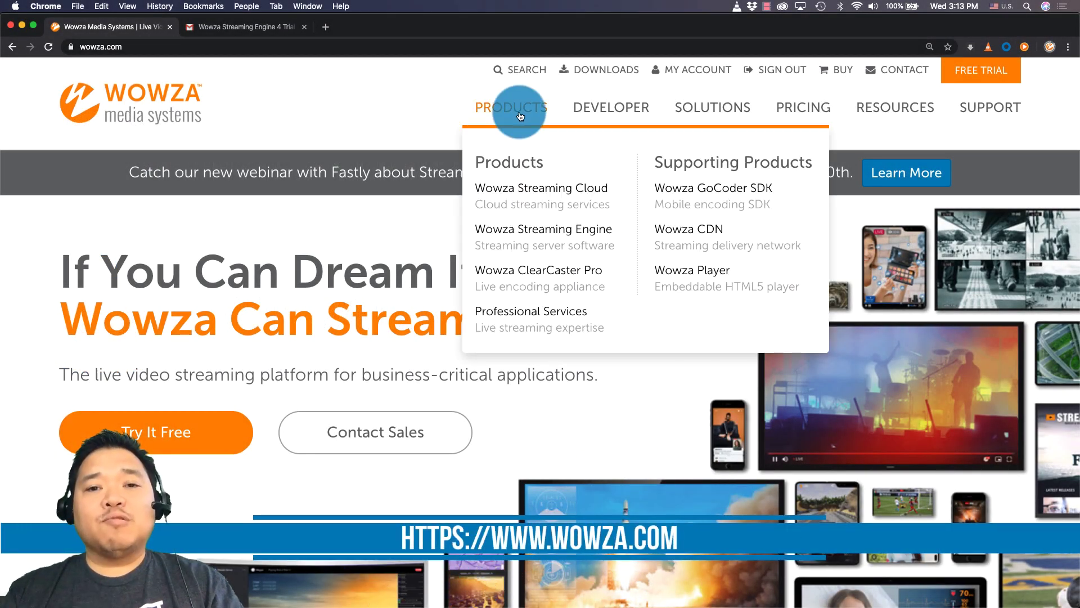
click(522, 230)
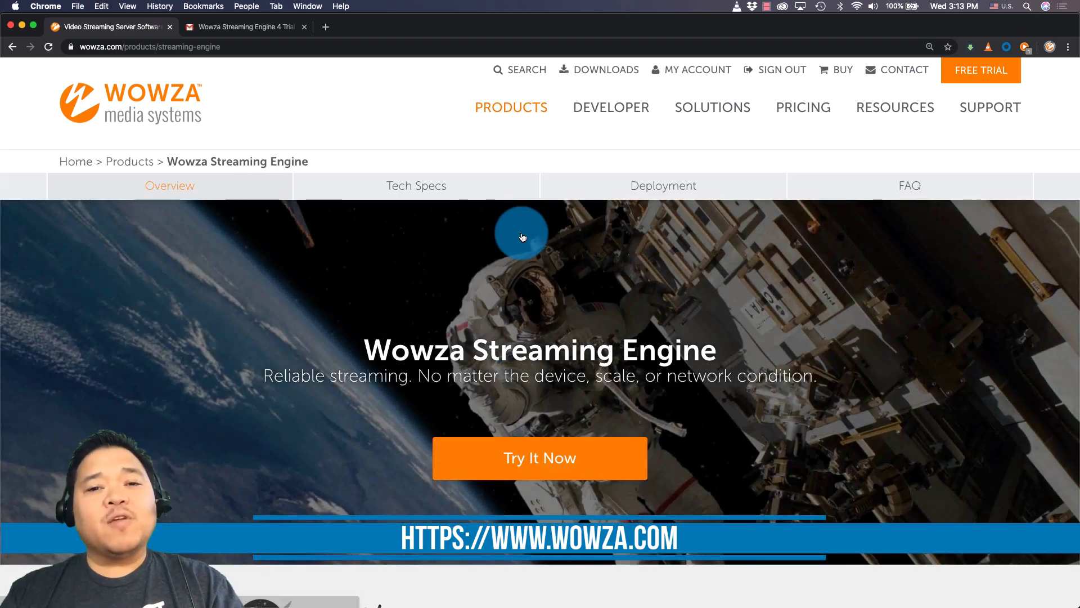
scroll(522, 237, down, 5)
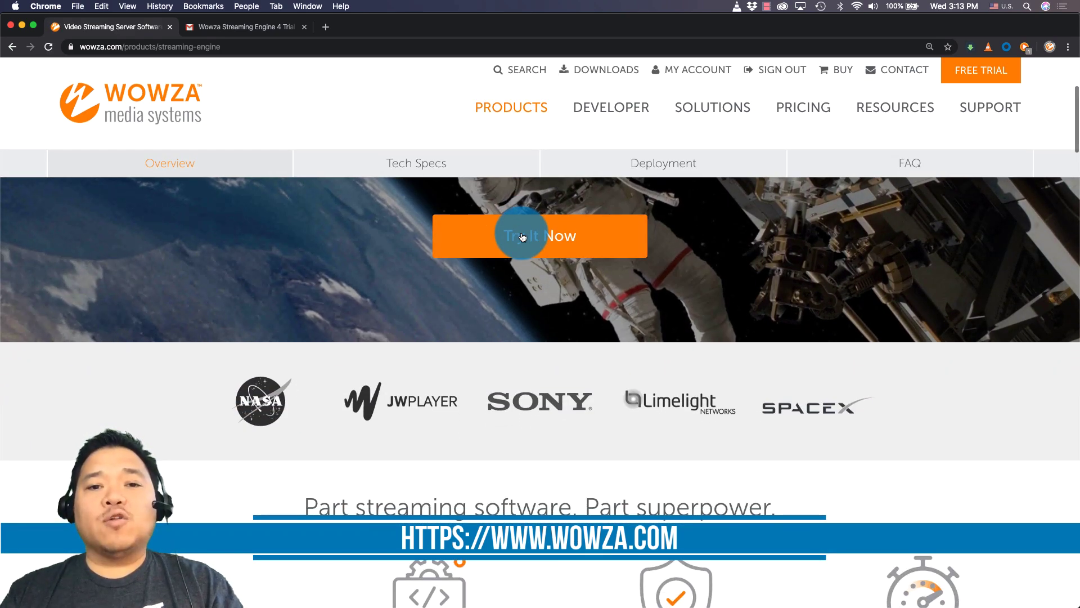
click(522, 237)
scroll(522, 237, down, 20)
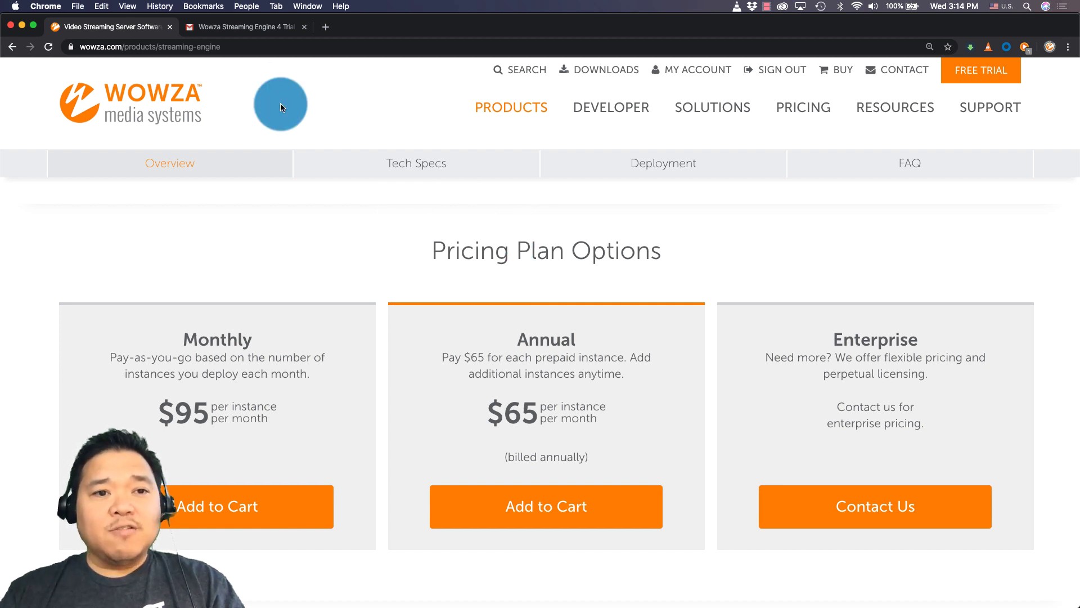
Step: Copy the trial license key from the Gmail license email and return to the Wowza tab
click(251, 29)
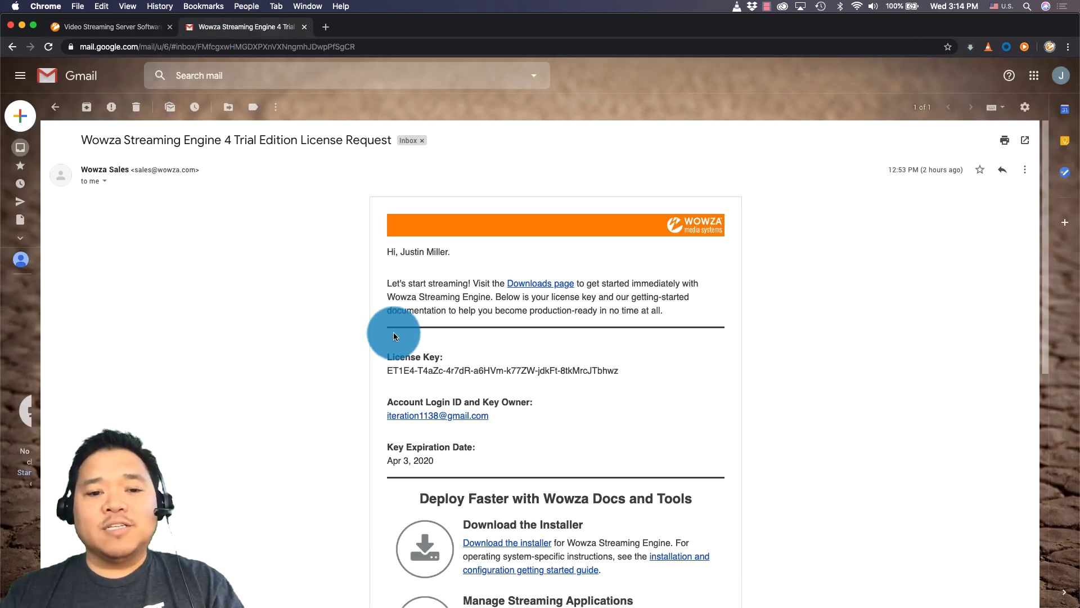
drag(388, 370, 619, 370)
key(super+c)
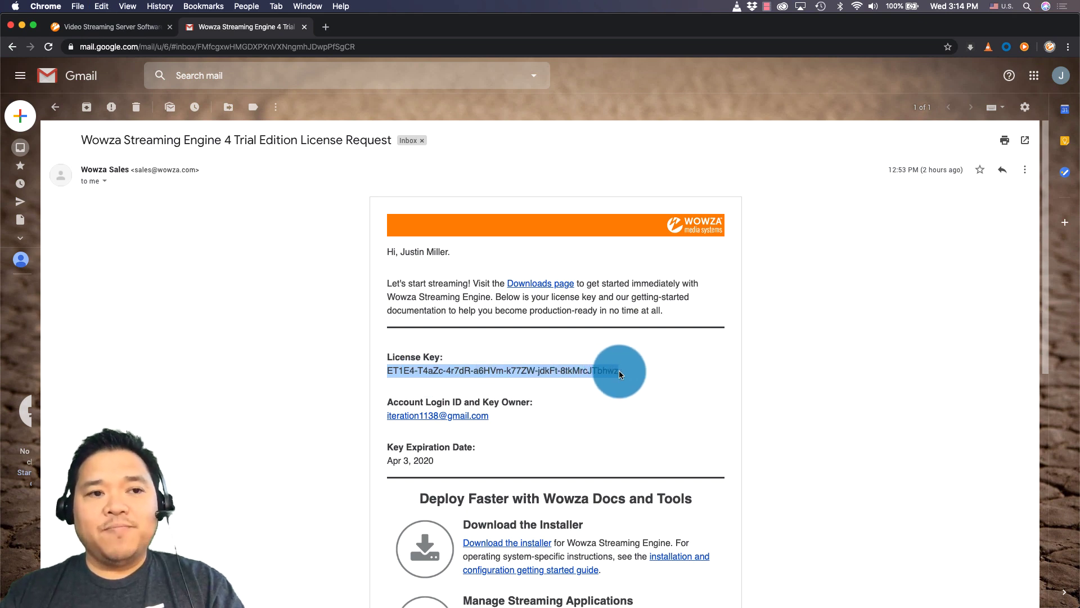
click(122, 31)
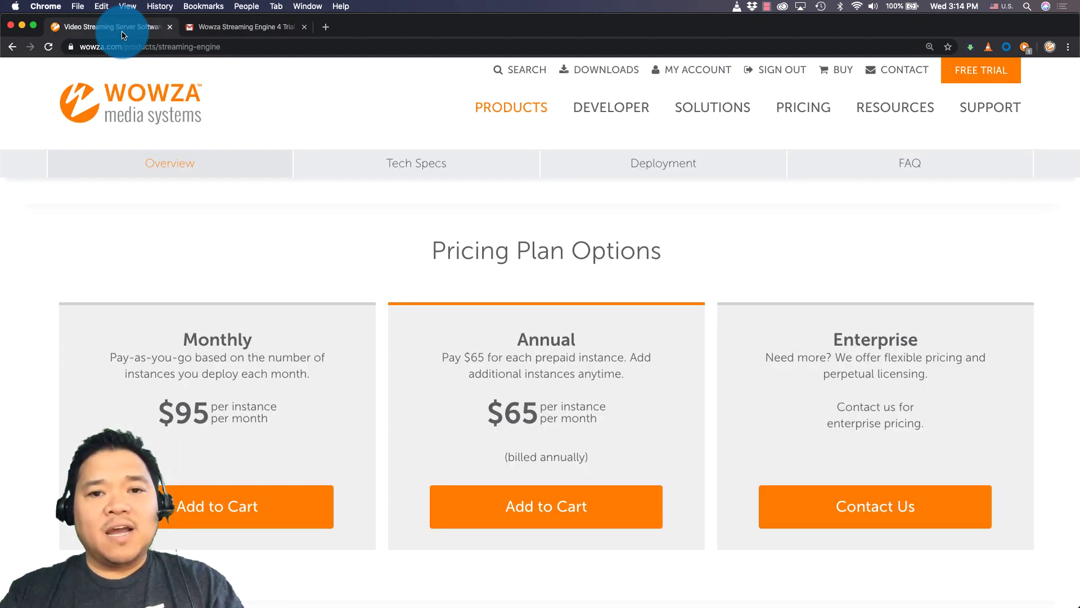
Step: Download the Mac installer WowzaStreamingEngine-4.8.0-osx-installer.dmg from the Downloads page
click(605, 74)
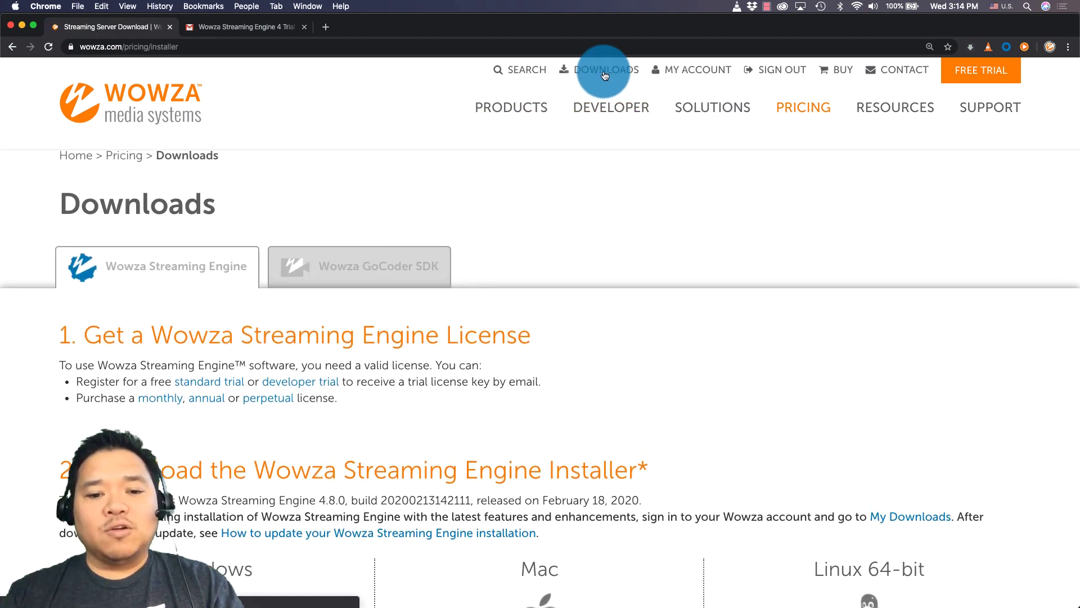
scroll(605, 73, down, 7)
click(540, 326)
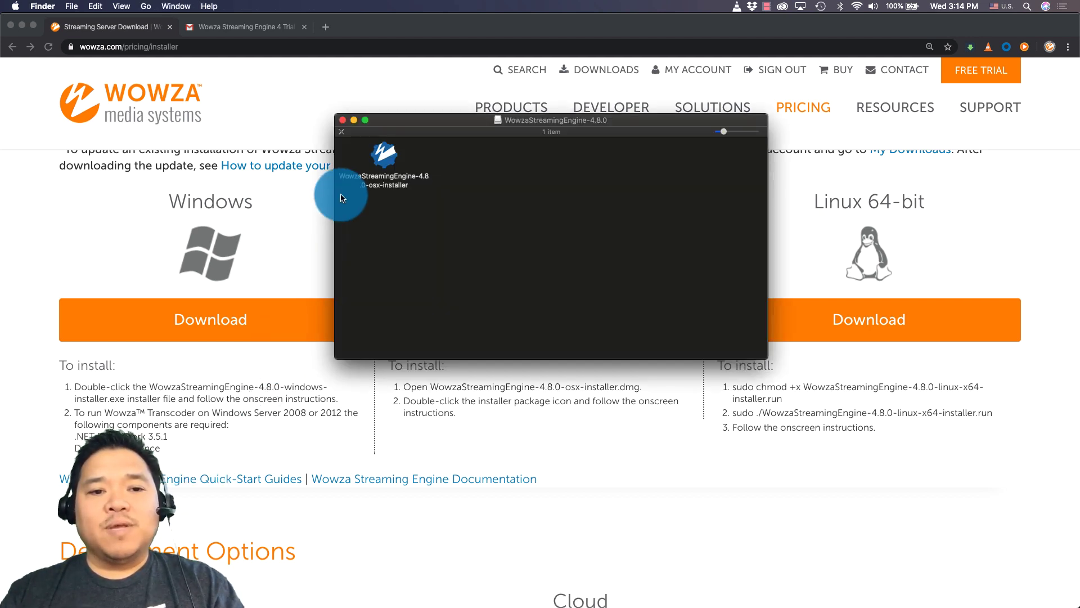
Step: Launch WowzaStreamingEngine-4.8.0-osx-installer from the mounted disk image
click(376, 165)
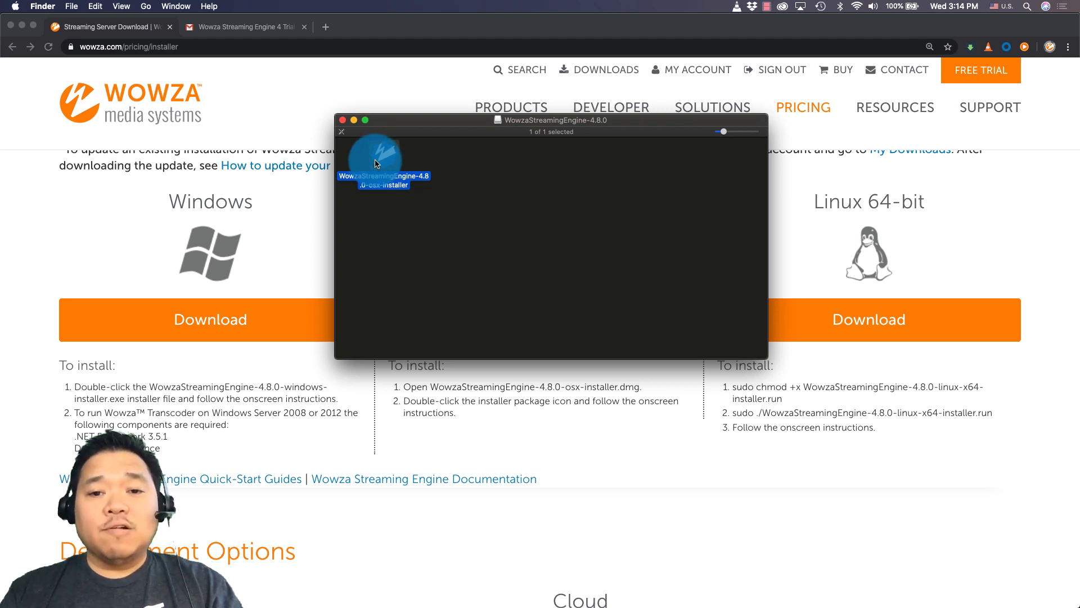
double_click(377, 164)
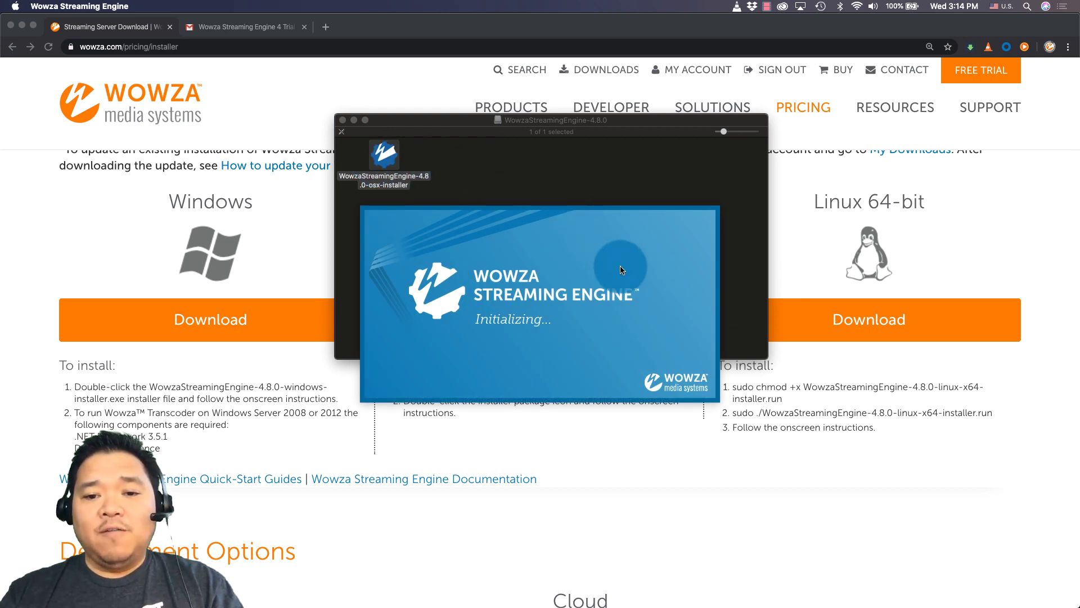
Step: Accept the license agreement and paste the trial license key into the installer
click(681, 417)
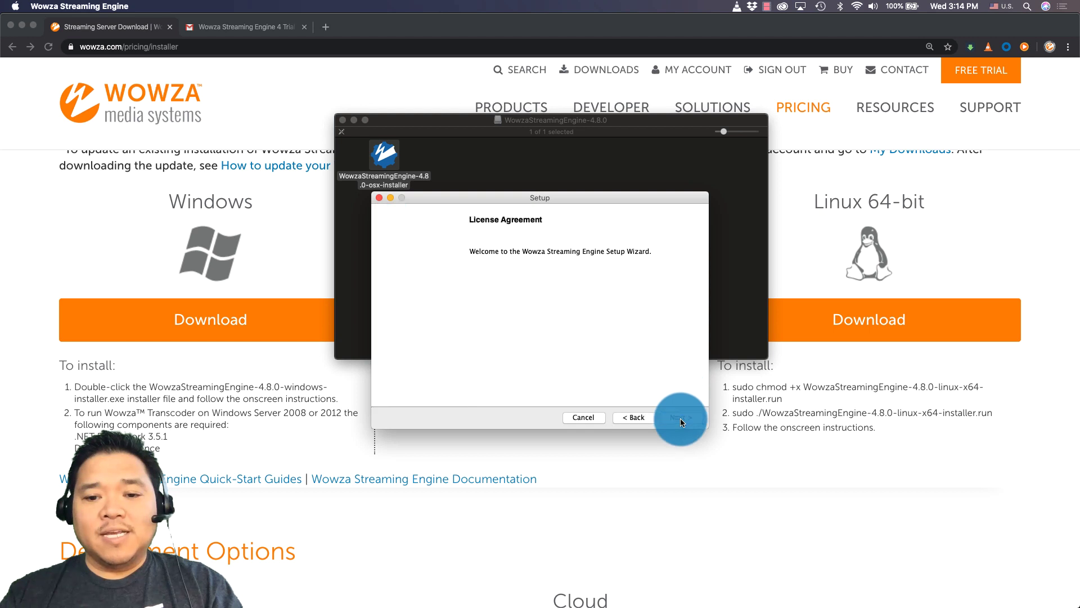
click(551, 378)
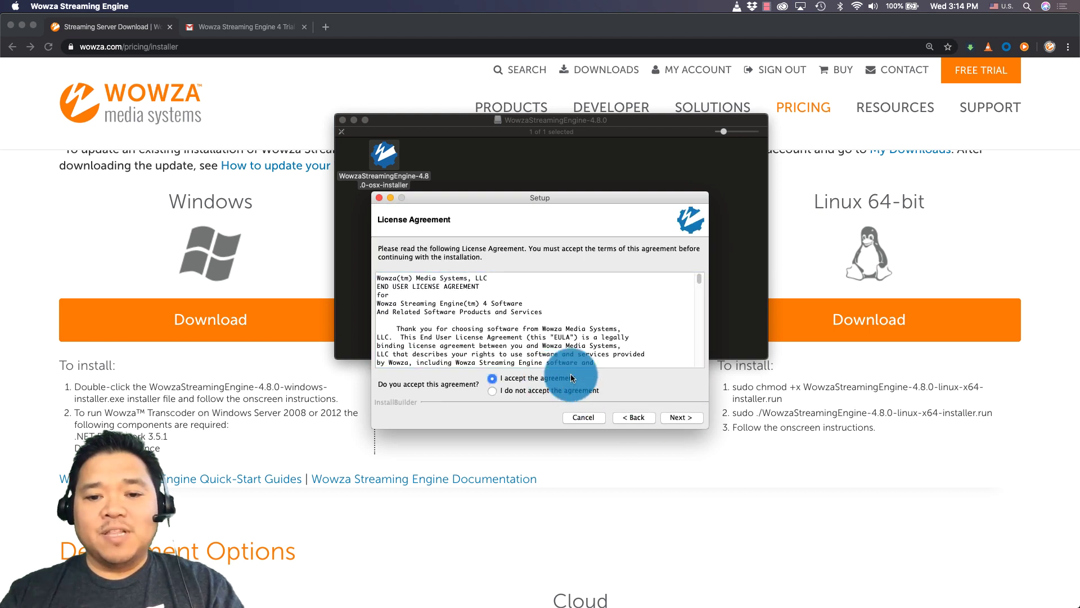
click(673, 418)
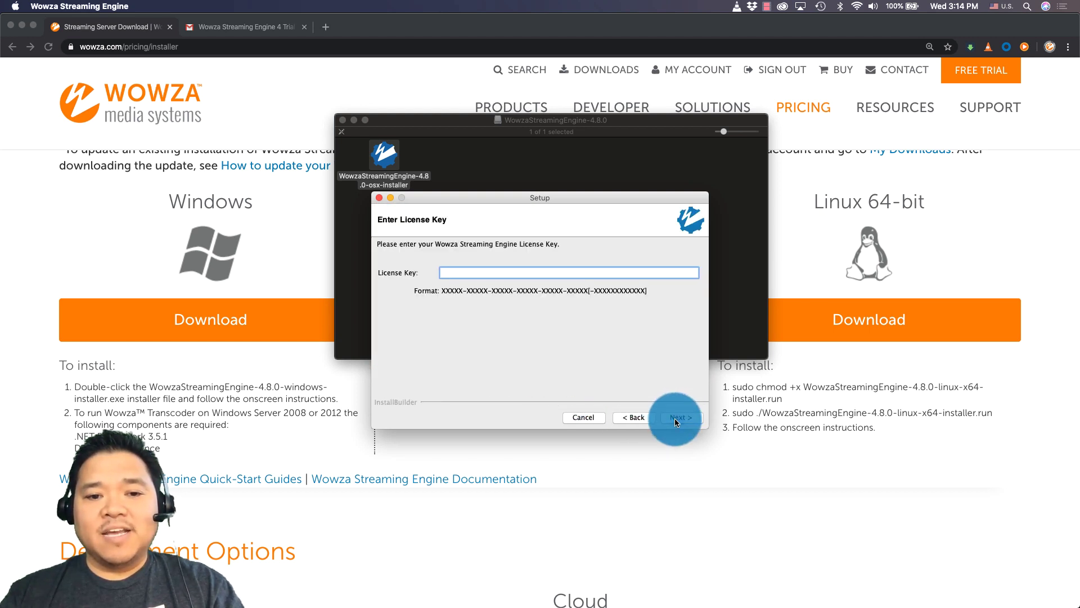
key(super+v)
Step: Create the administrator account with a user name and a confirmed password
click(675, 417)
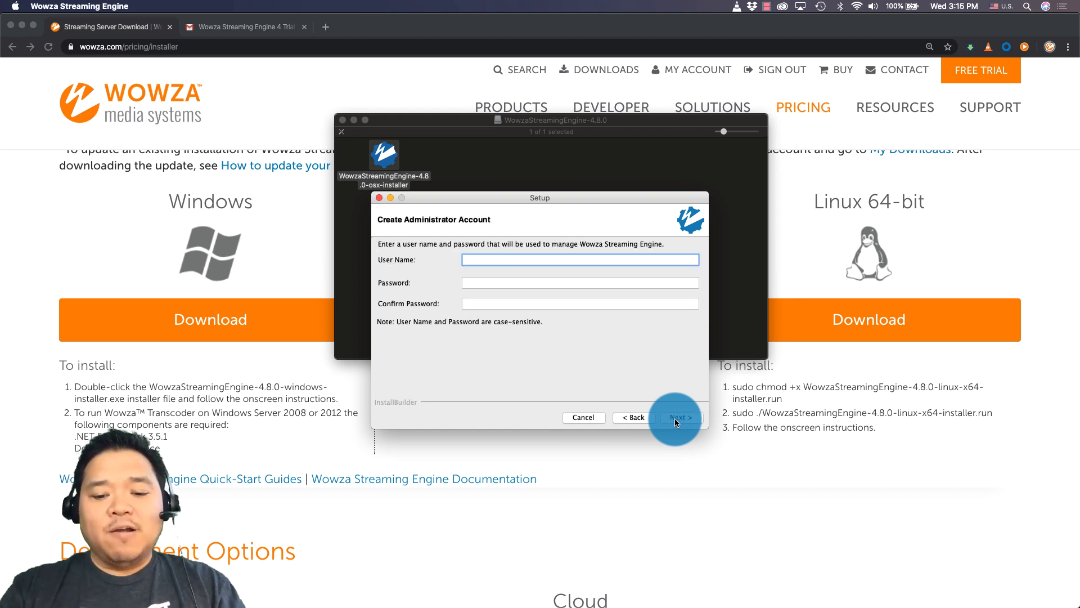
text(justin)
key(Tab)
text(******)
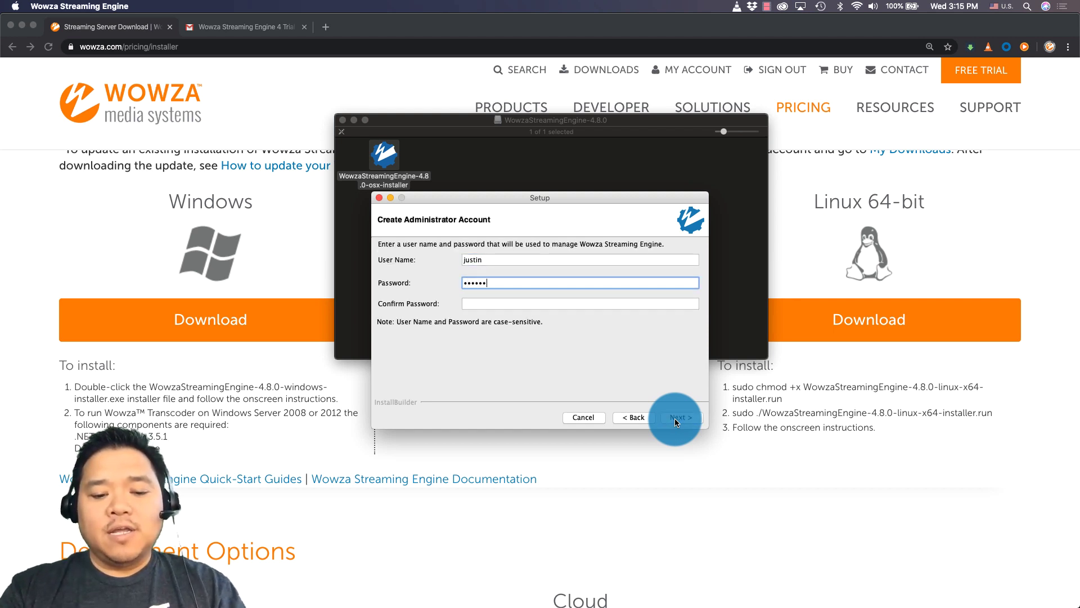
key(Tab)
text(******)
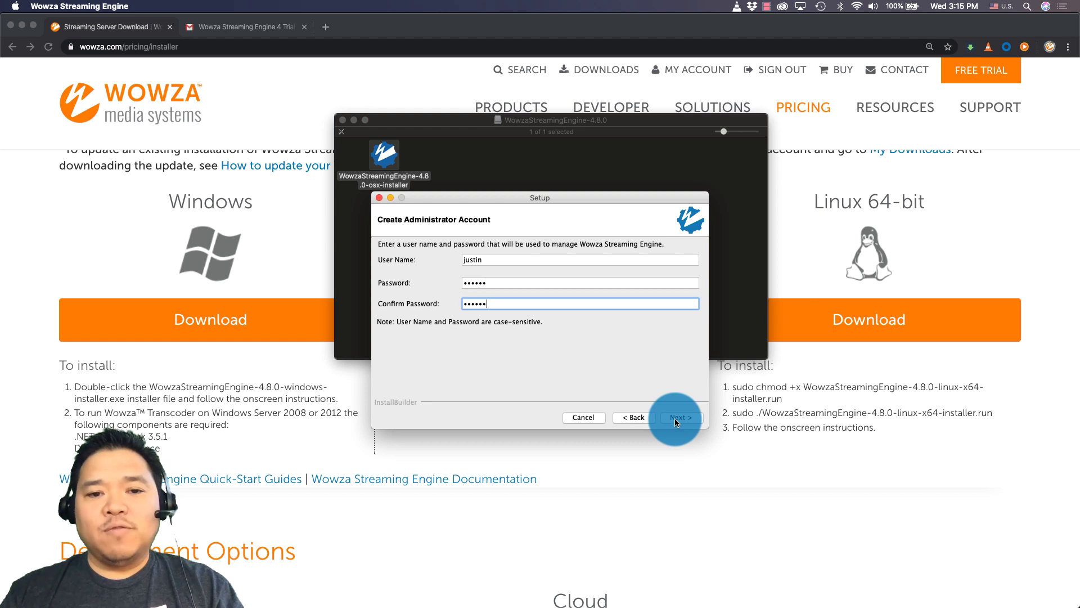
Step: Keep automatic startup enabled, run the installation and close the finished installer
click(678, 418)
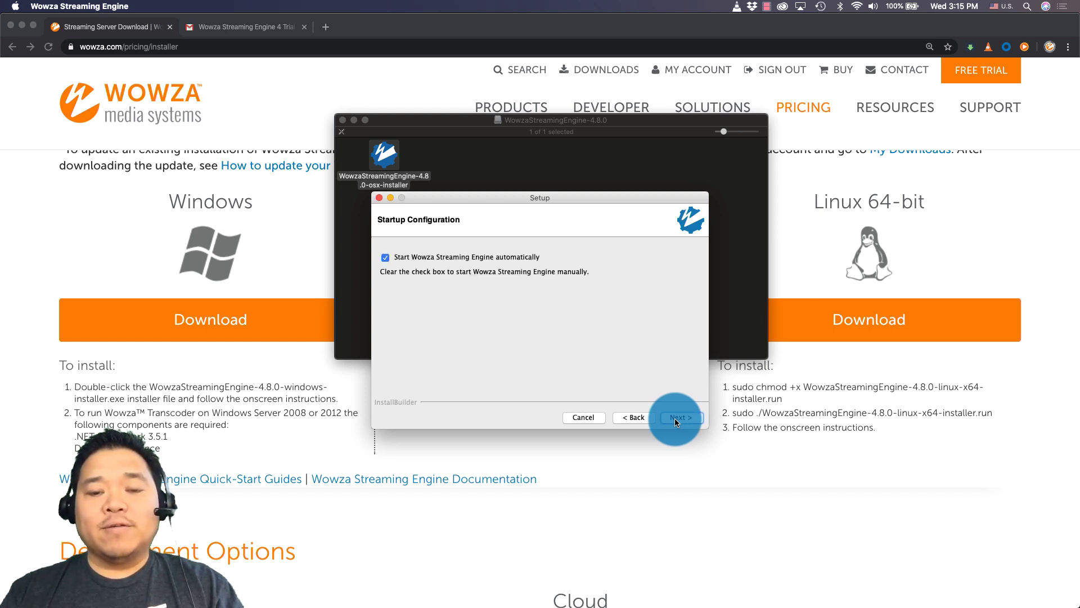
click(678, 417)
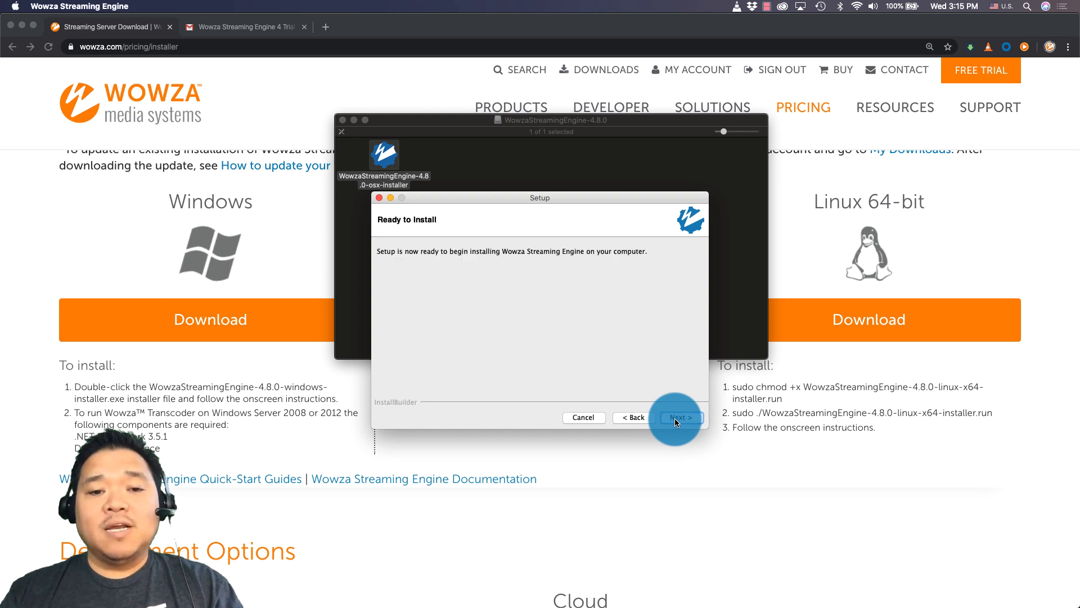
click(677, 418)
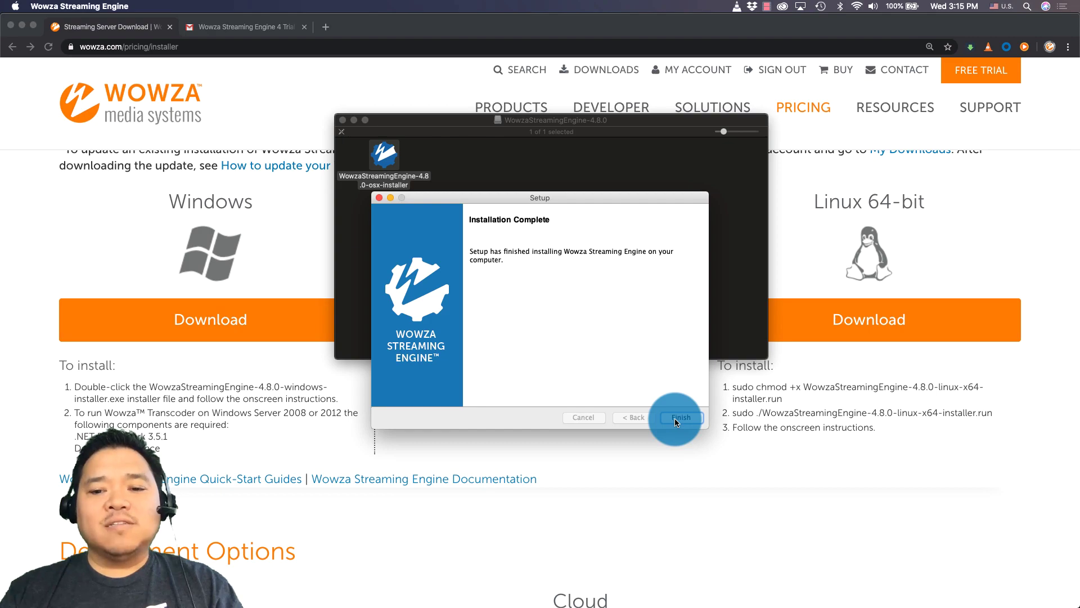
click(675, 419)
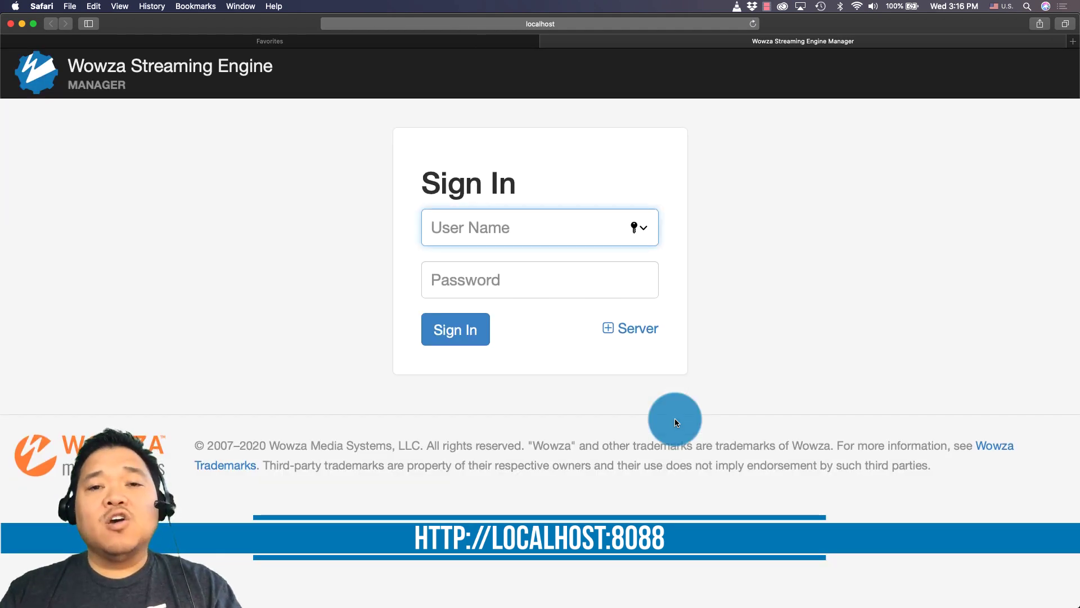
Step: Sign in at localhost:8088 with the administrator credentials, declining to save the password
click(598, 24)
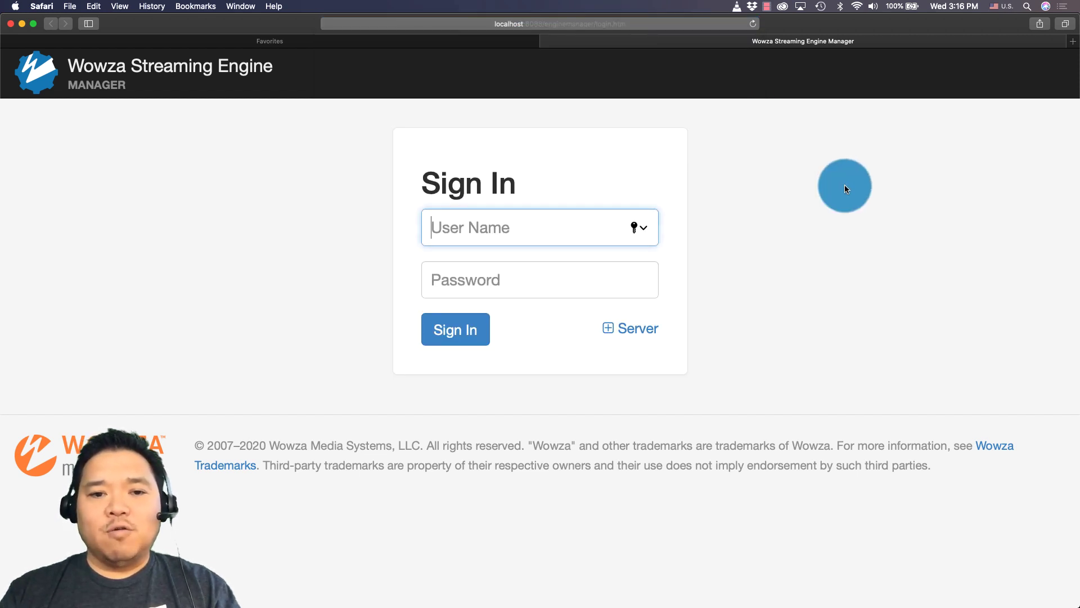
key(Return)
text(justin)
key(Tab)
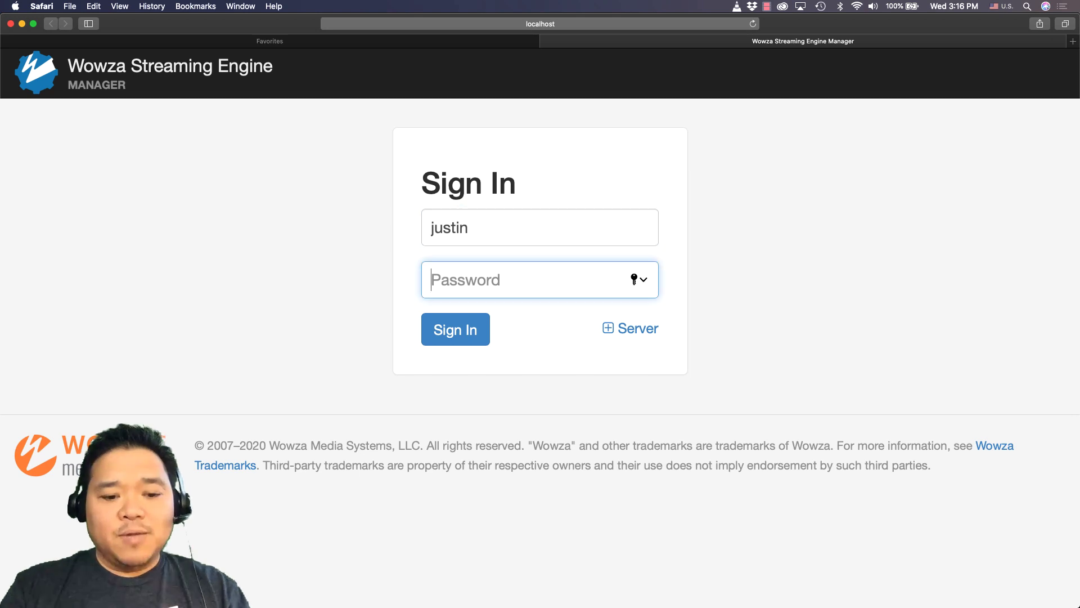
text(••••••)
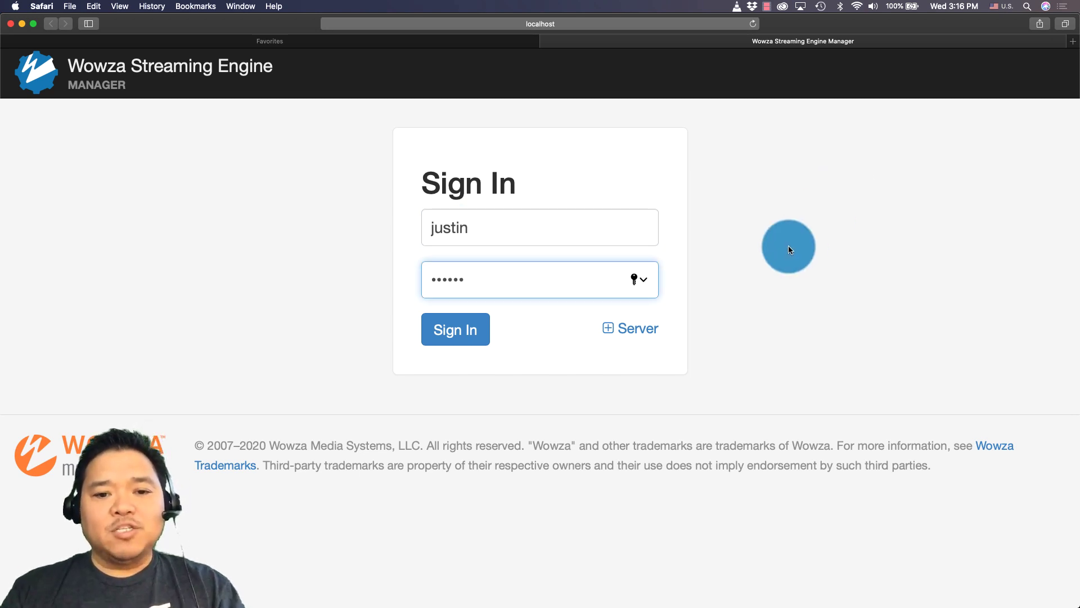
click(495, 336)
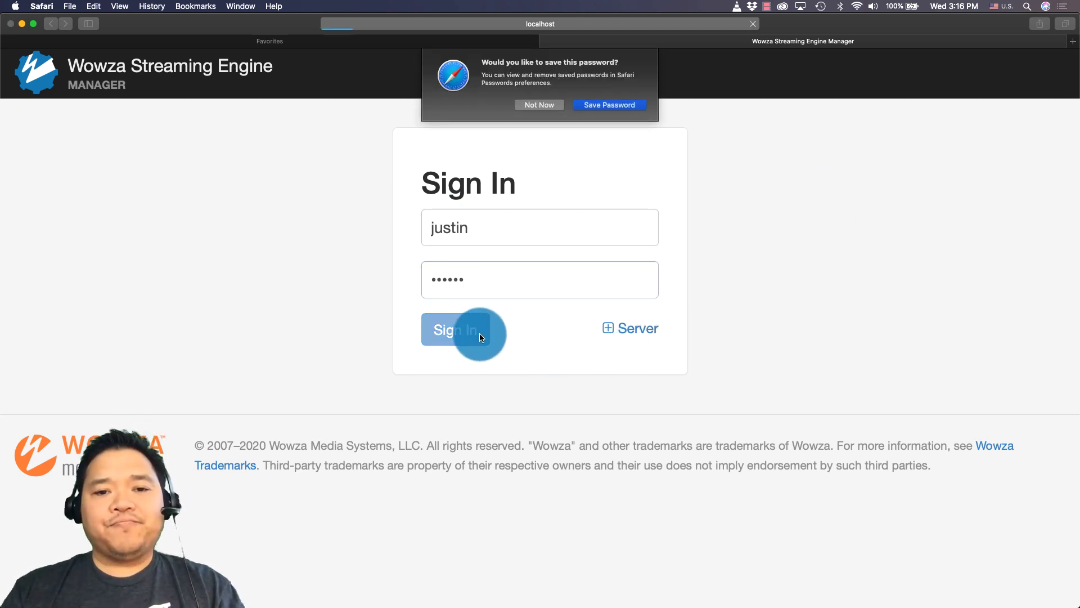
click(544, 113)
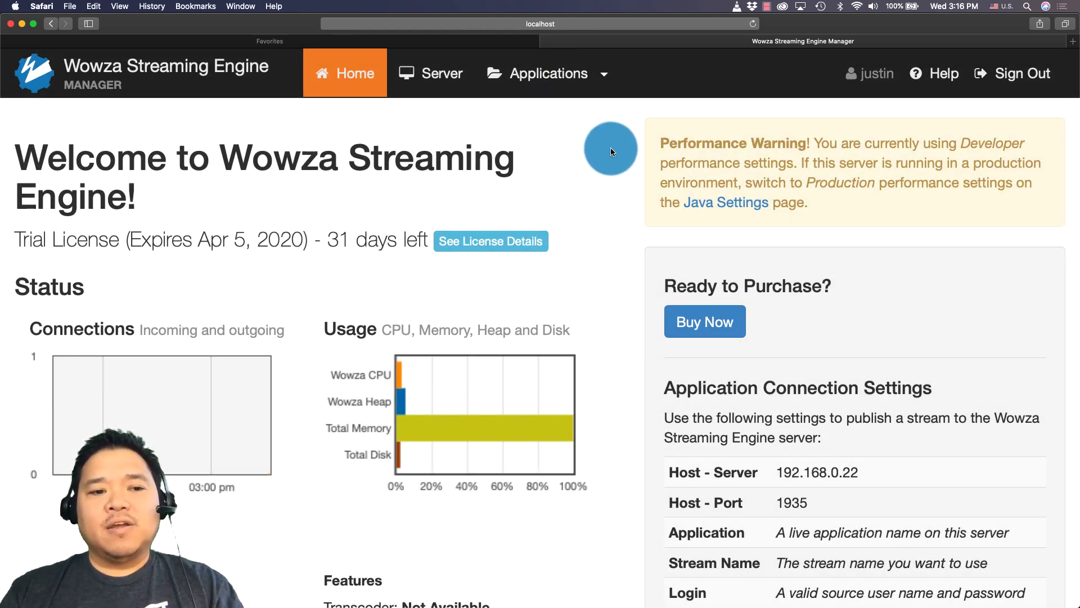
Step: Open the Test Players for the sample video mp4:sample.mp4 from the Home page's Test Video section
scroll(610, 148, down, 5)
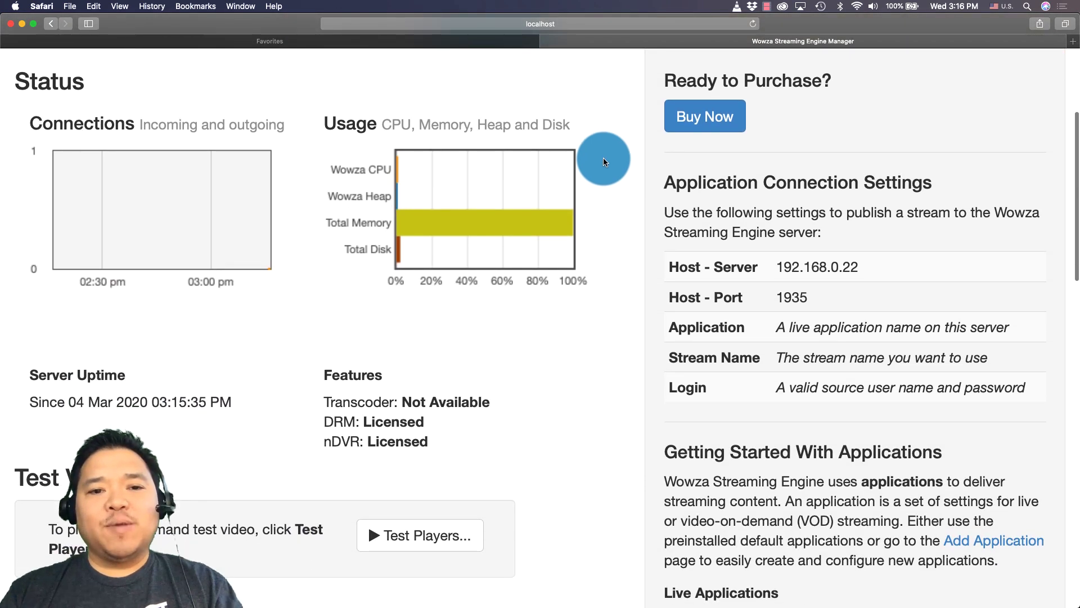
scroll(238, 228, down, 7)
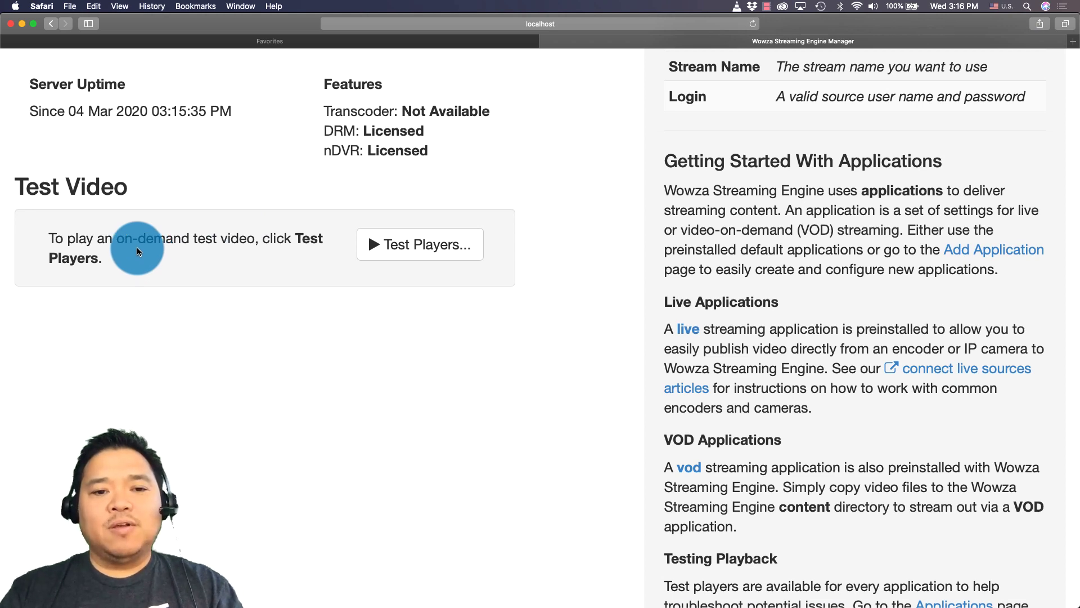
click(460, 245)
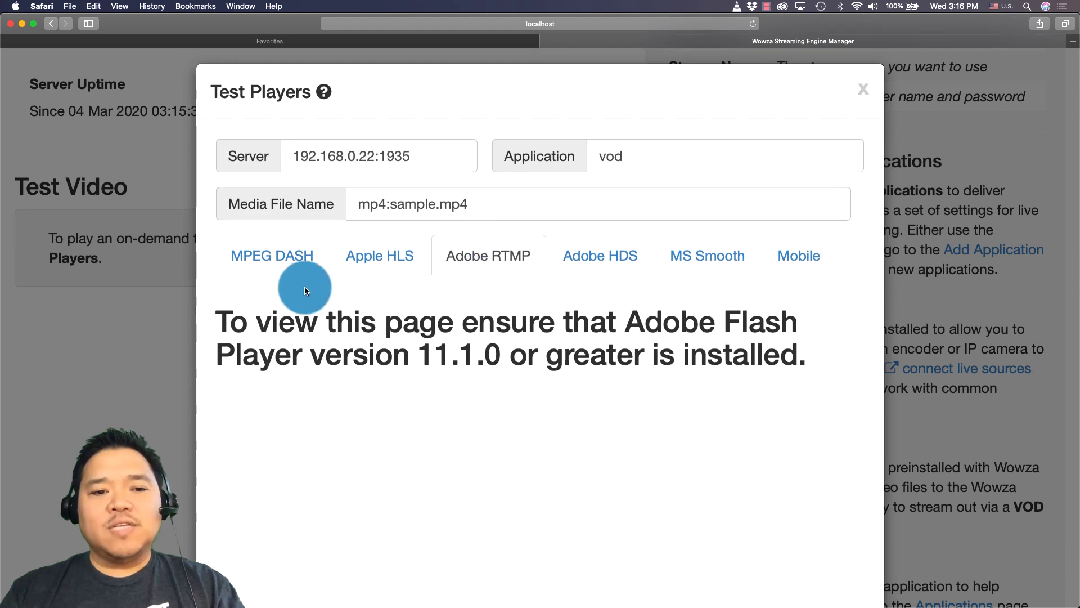
Step: Play the sample video in the MPEG DASH and Apple HLS test players
click(278, 260)
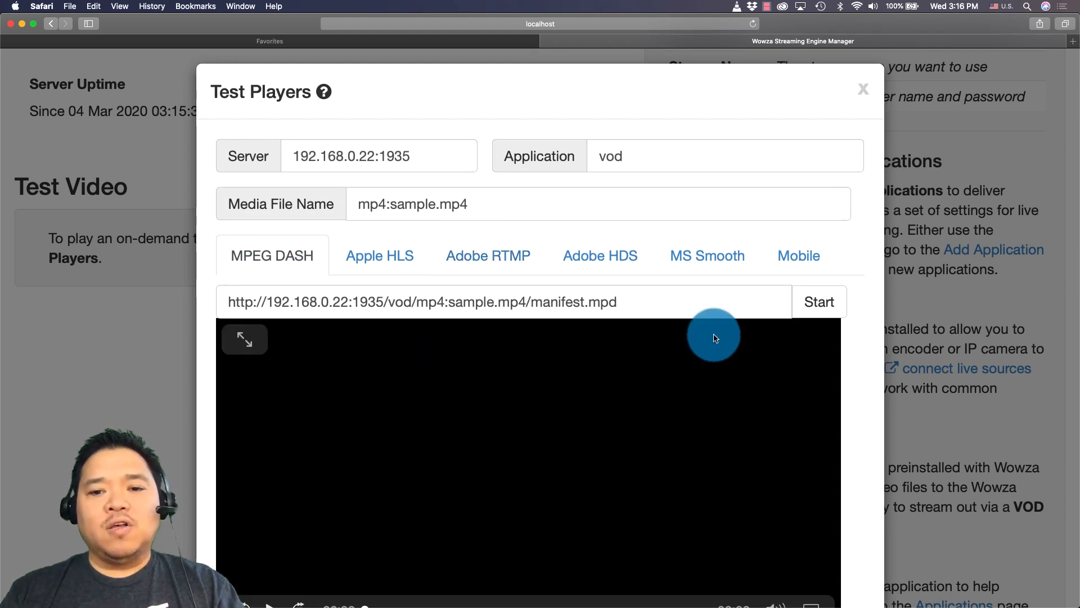
click(801, 308)
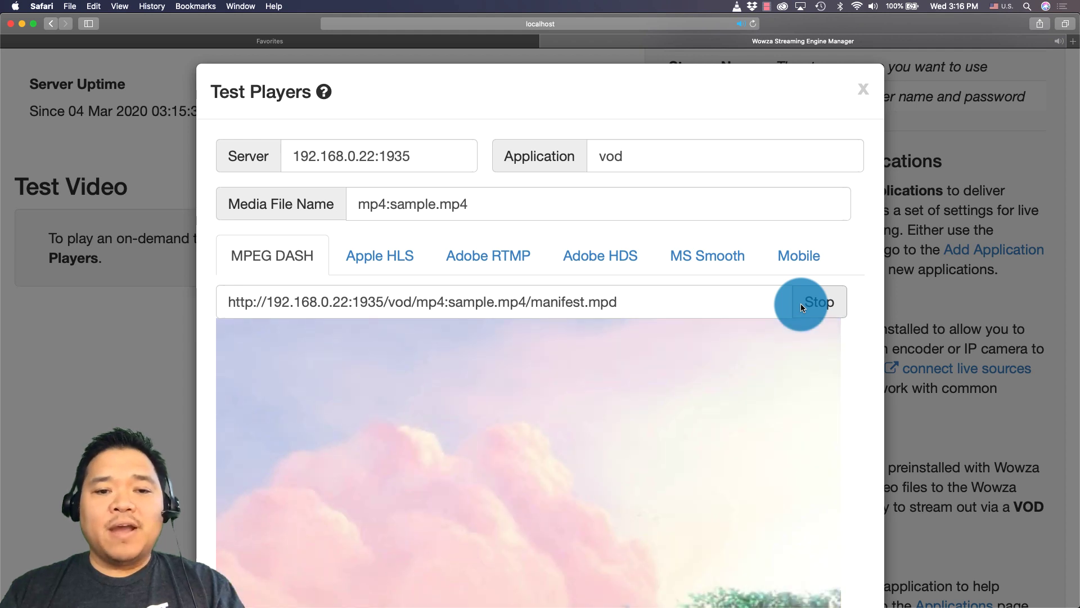
click(388, 256)
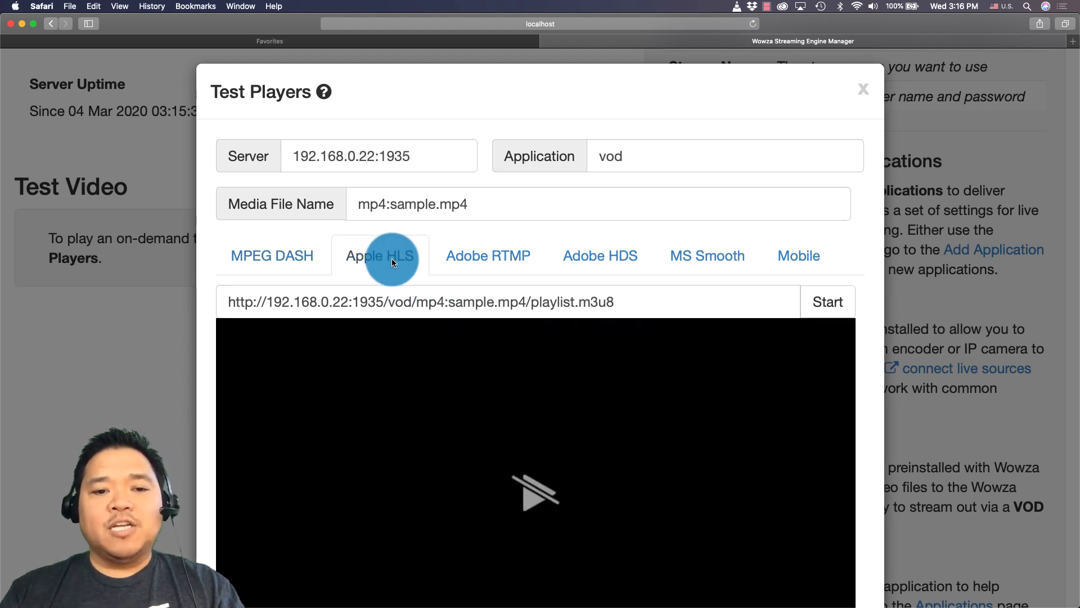
click(839, 306)
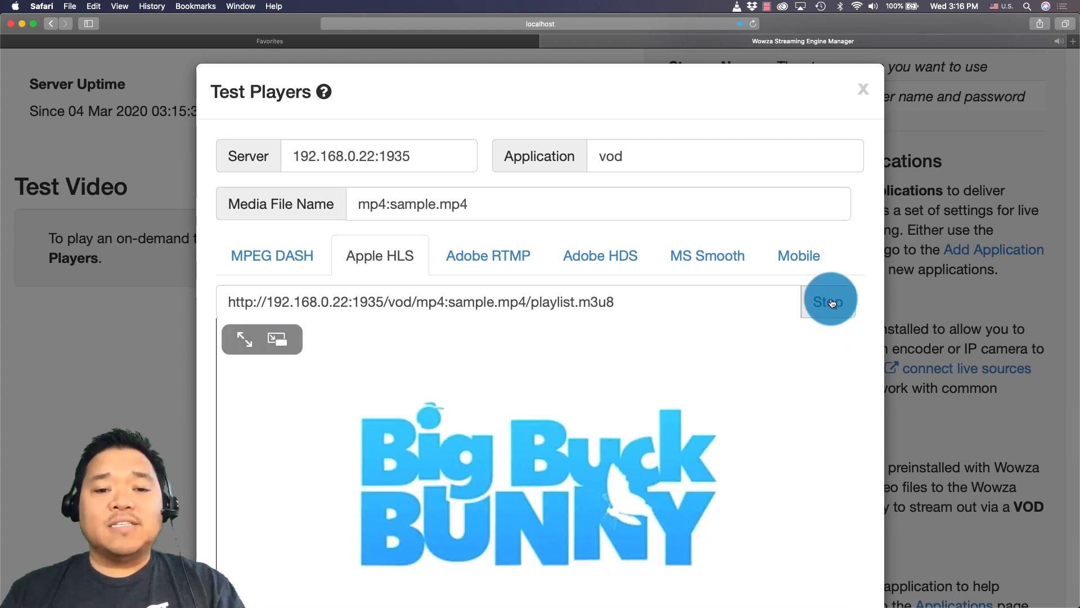
Step: Check the Adobe RTMP, Adobe HDS and MS Smooth players, then close the Test Players
click(489, 267)
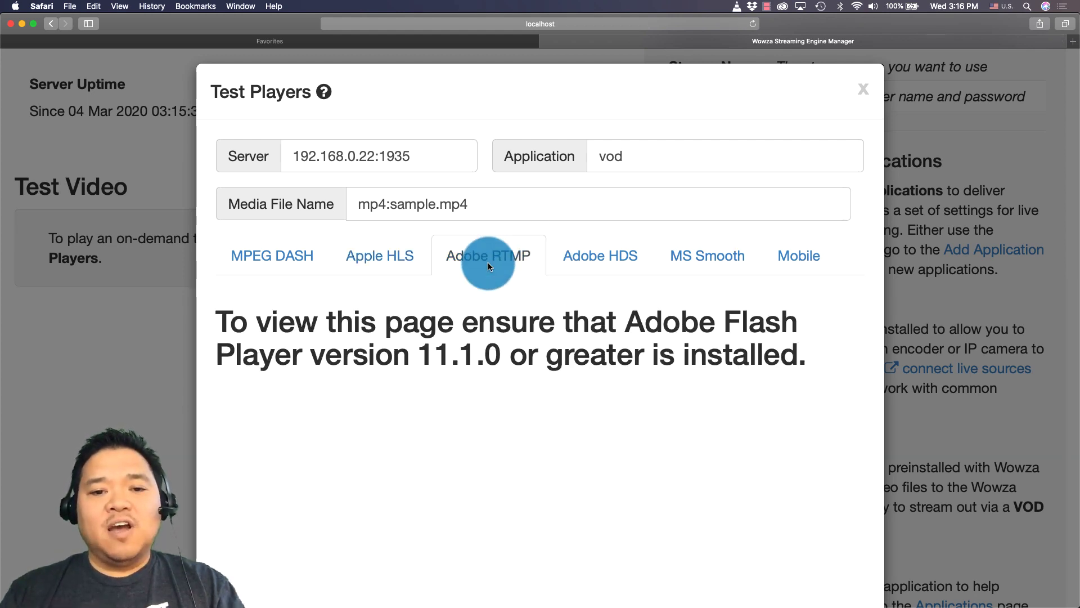
click(591, 267)
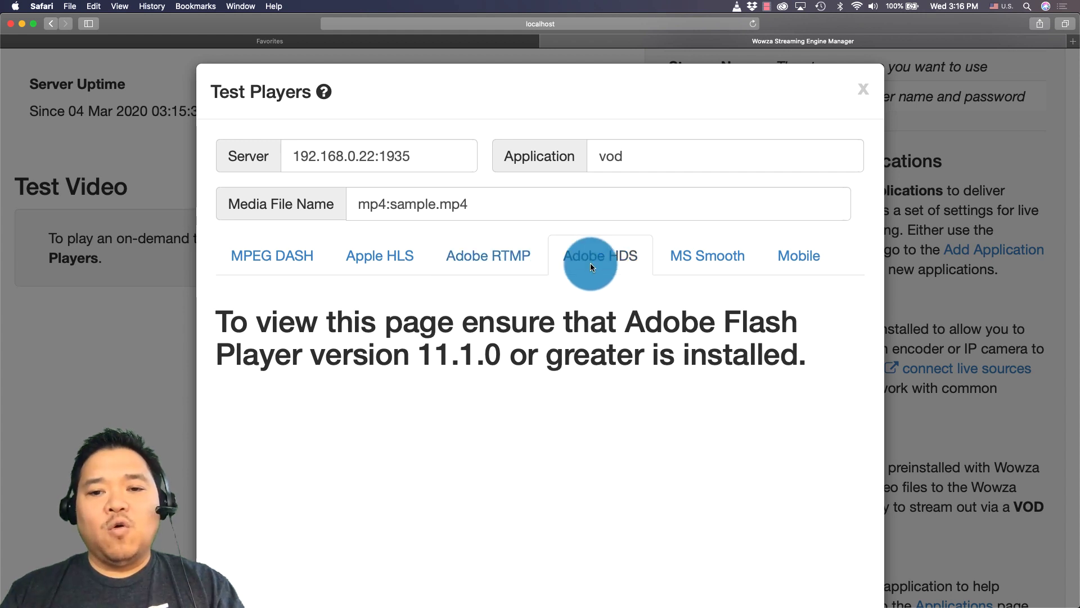
click(717, 262)
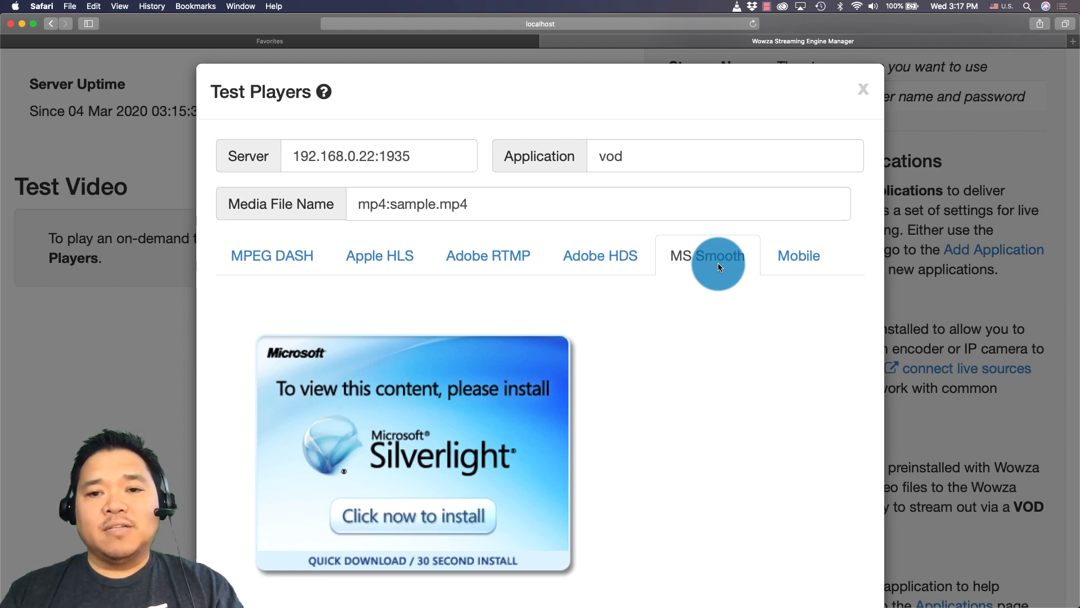
click(863, 89)
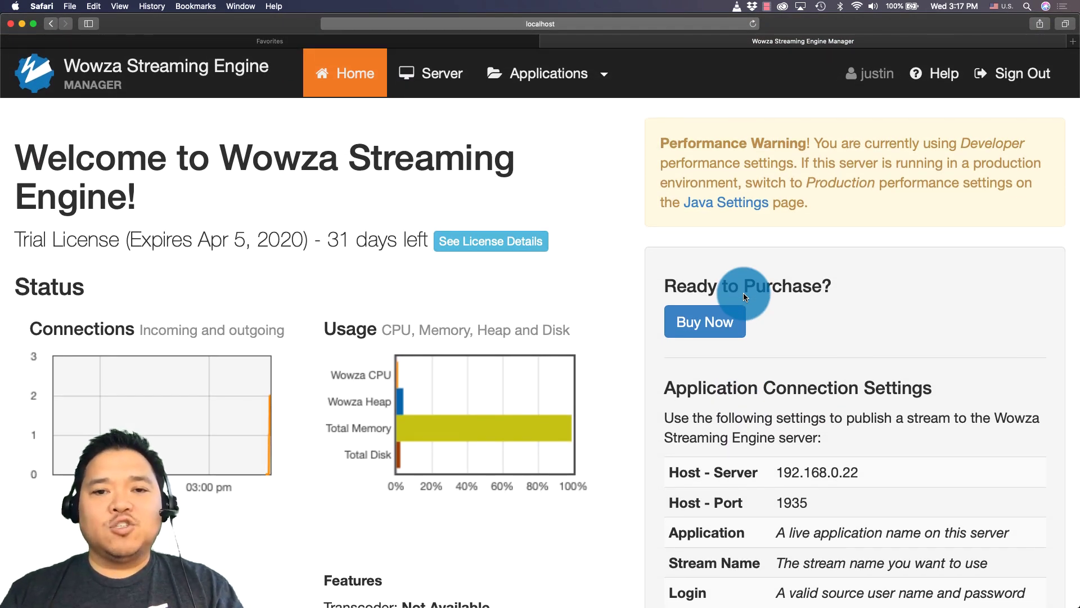
Step: Add a single-server live application named 'Arvada' and view its Sources (Live) page
click(568, 73)
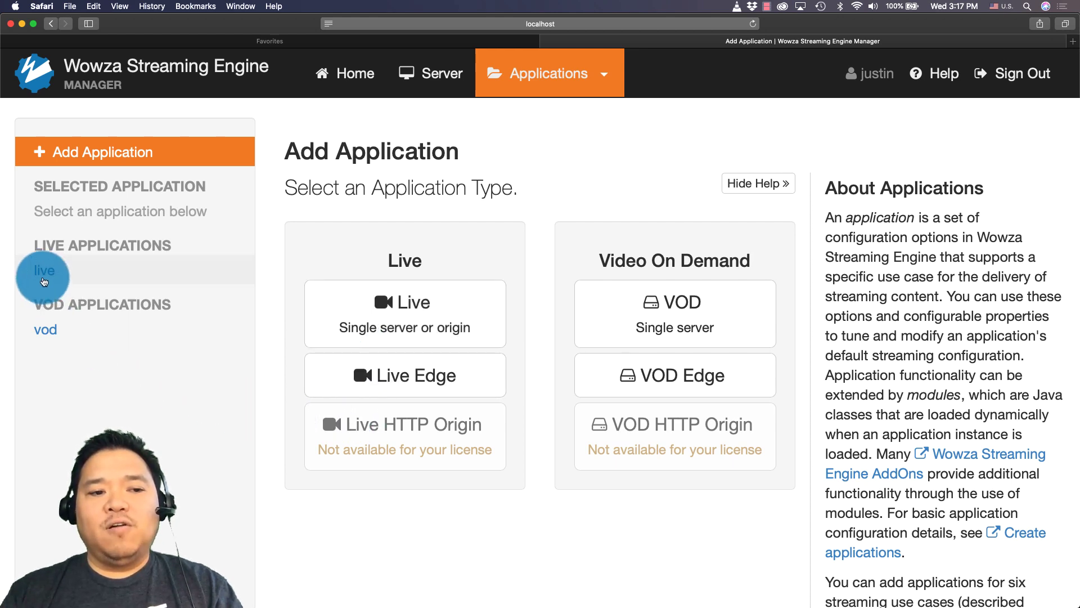
click(44, 276)
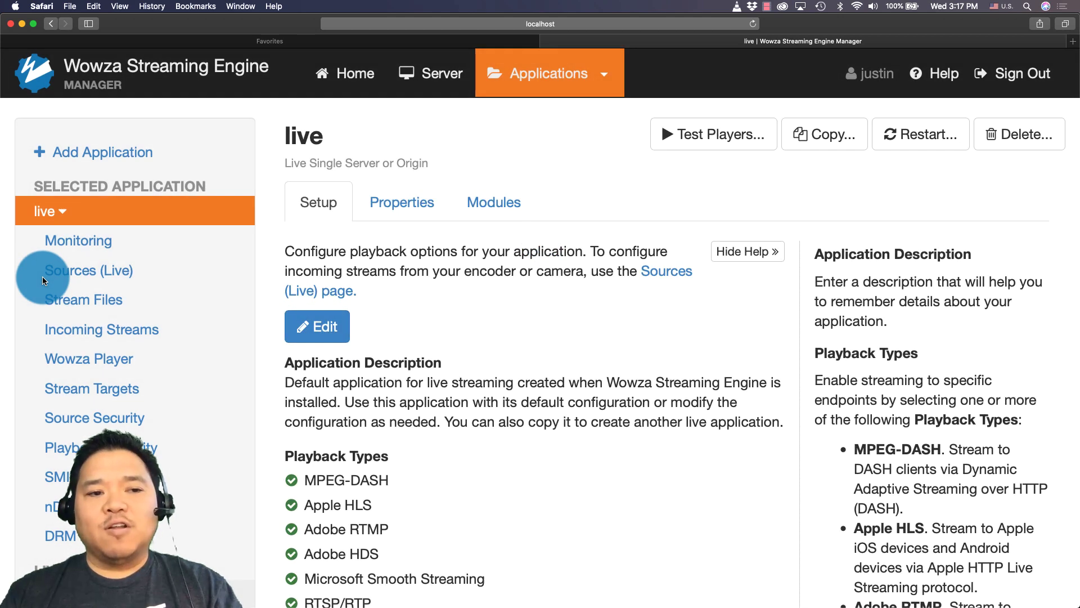
click(116, 153)
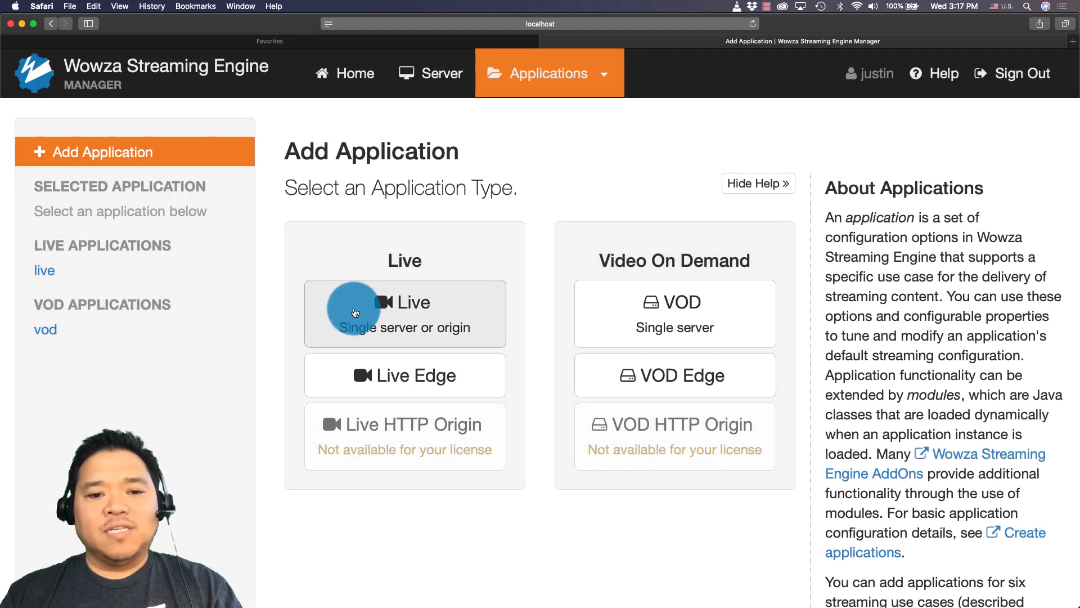
click(355, 310)
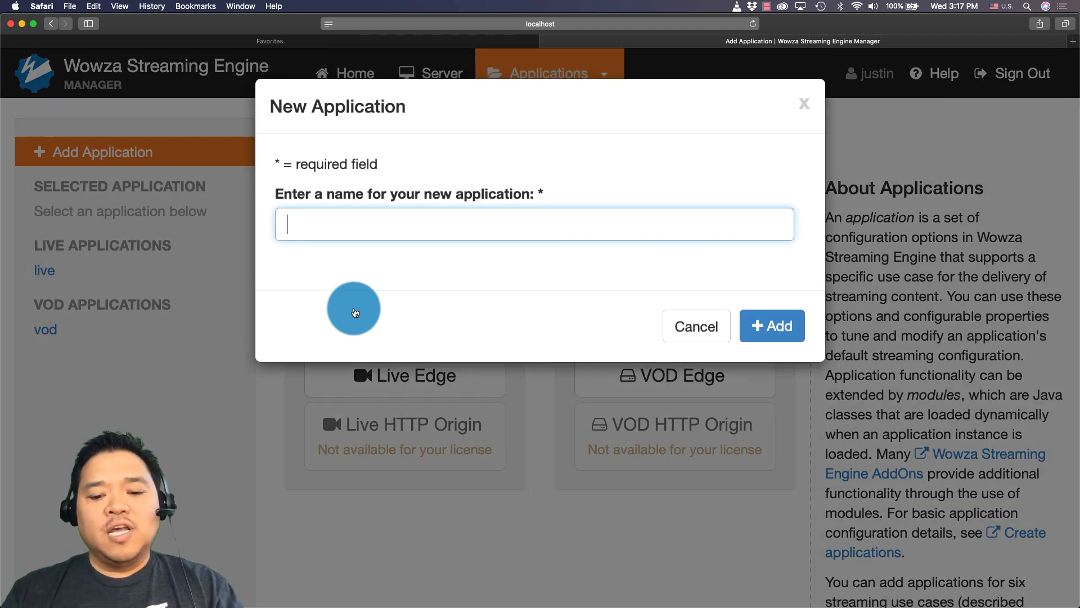
text(Arvada)
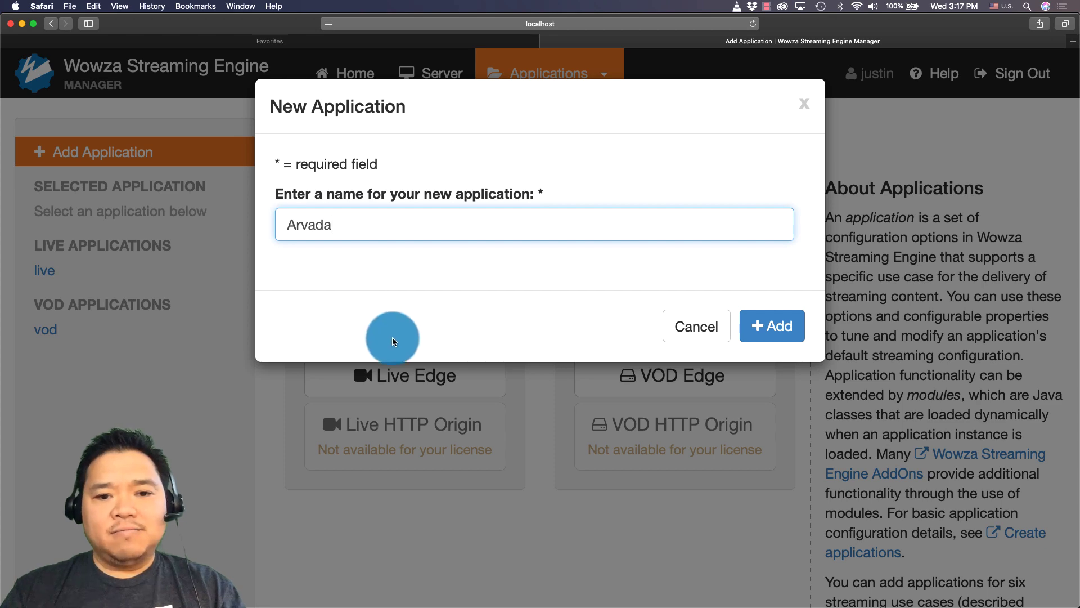
click(780, 331)
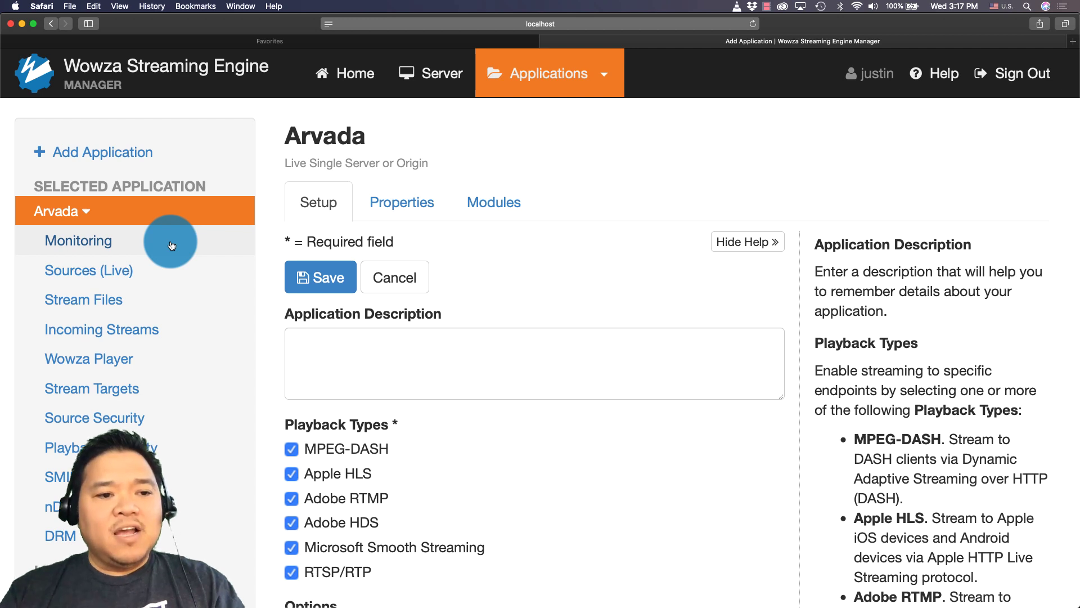
click(129, 271)
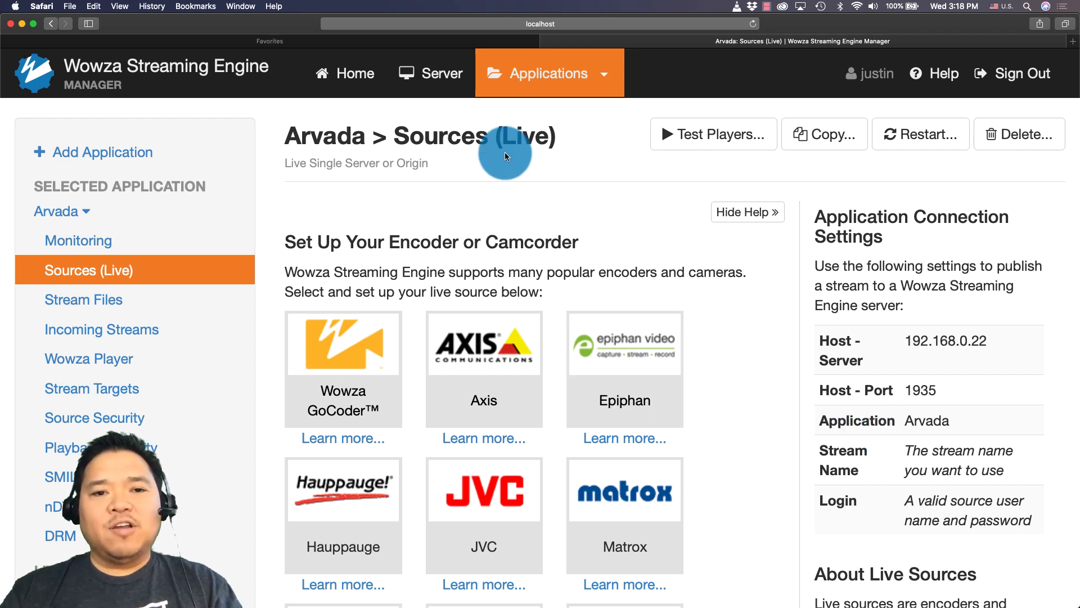
Step: Add source account 'Denver' with a confirmed password under Server > Source Authentication
click(436, 75)
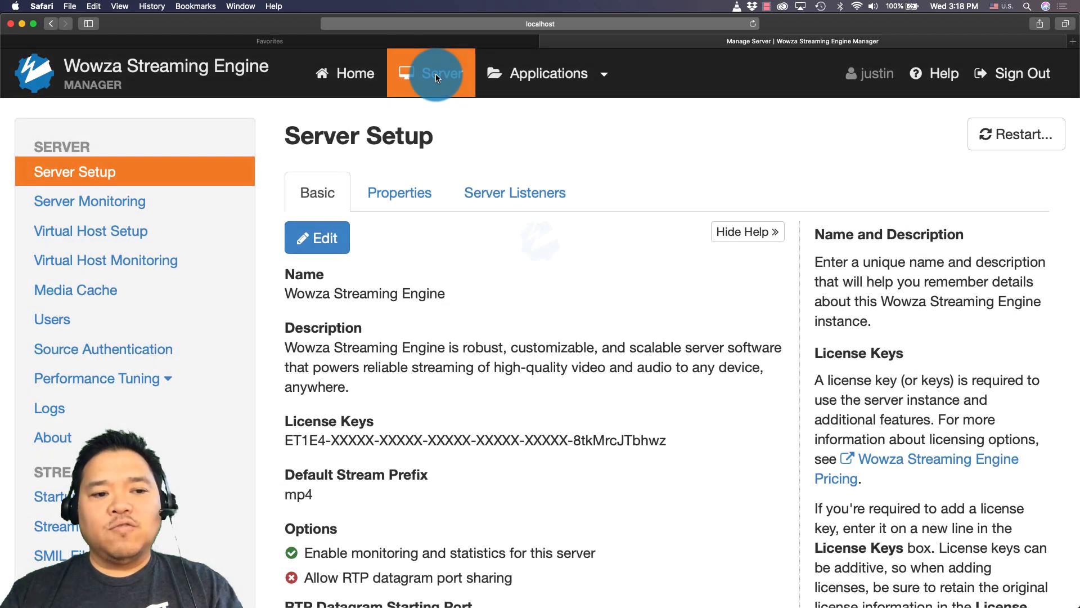
click(149, 352)
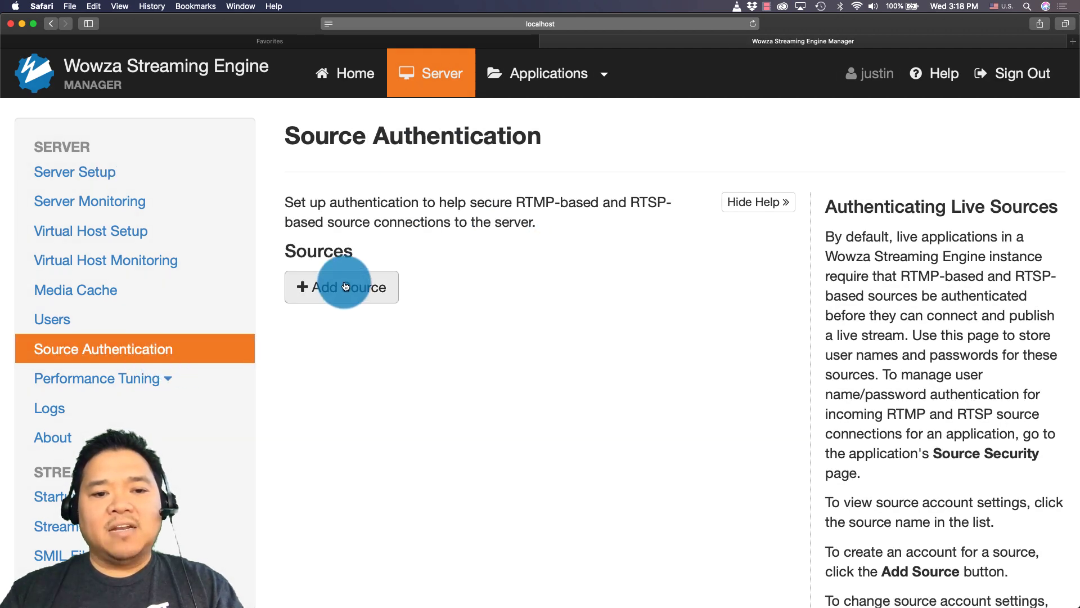
click(344, 285)
click(345, 282)
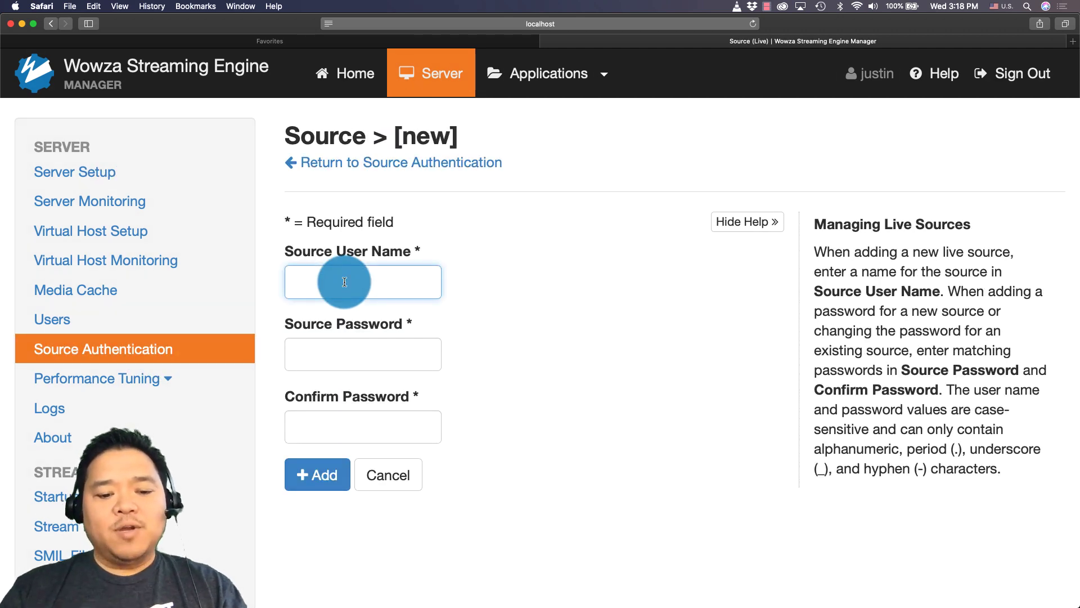
text(denver)
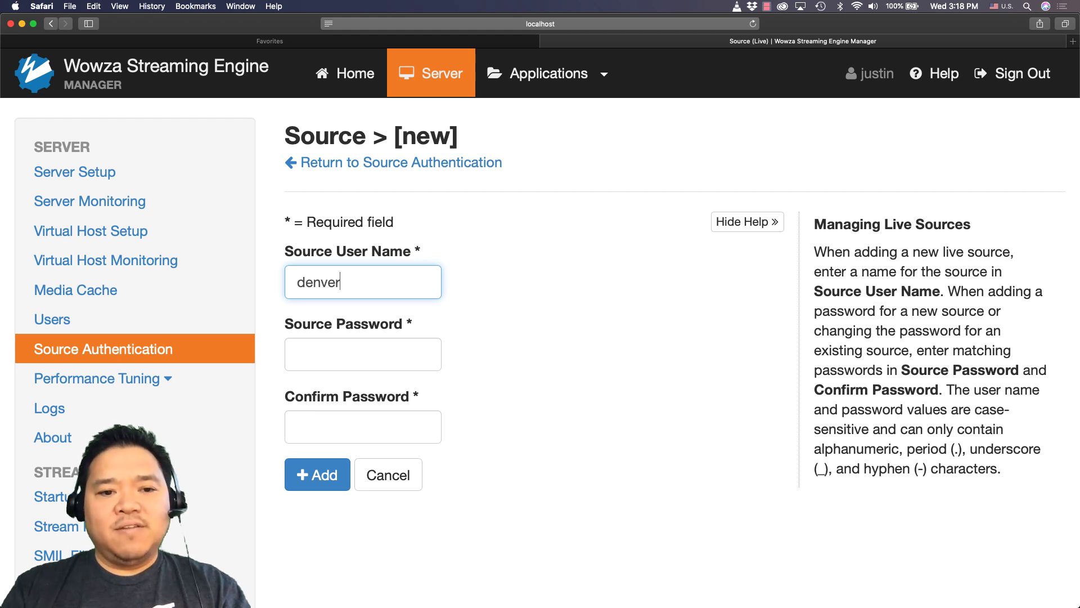
click(313, 301)
click(333, 354)
text(p)
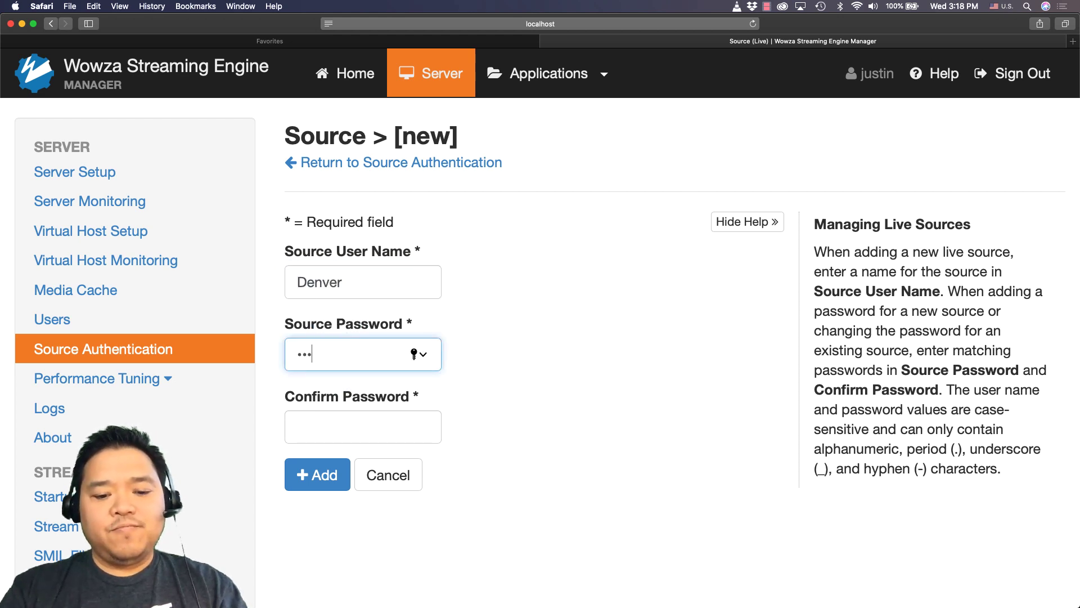
click(321, 428)
text(pas)
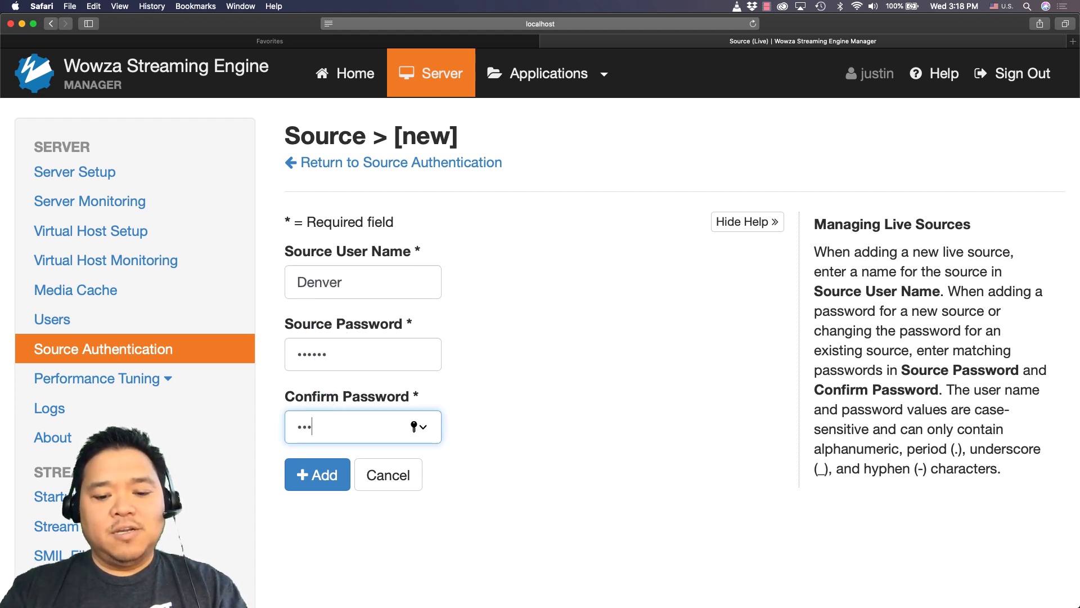
click(304, 478)
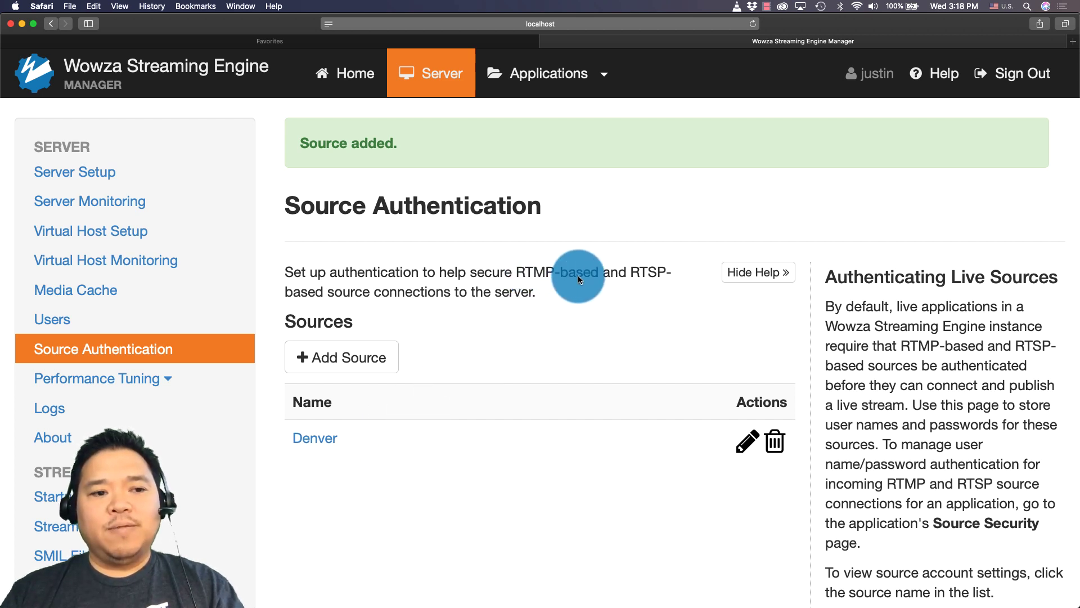
Step: Open Arvada's Sources (Live) page, select host 192.168.0.22, and switch to OBS Studio
click(603, 82)
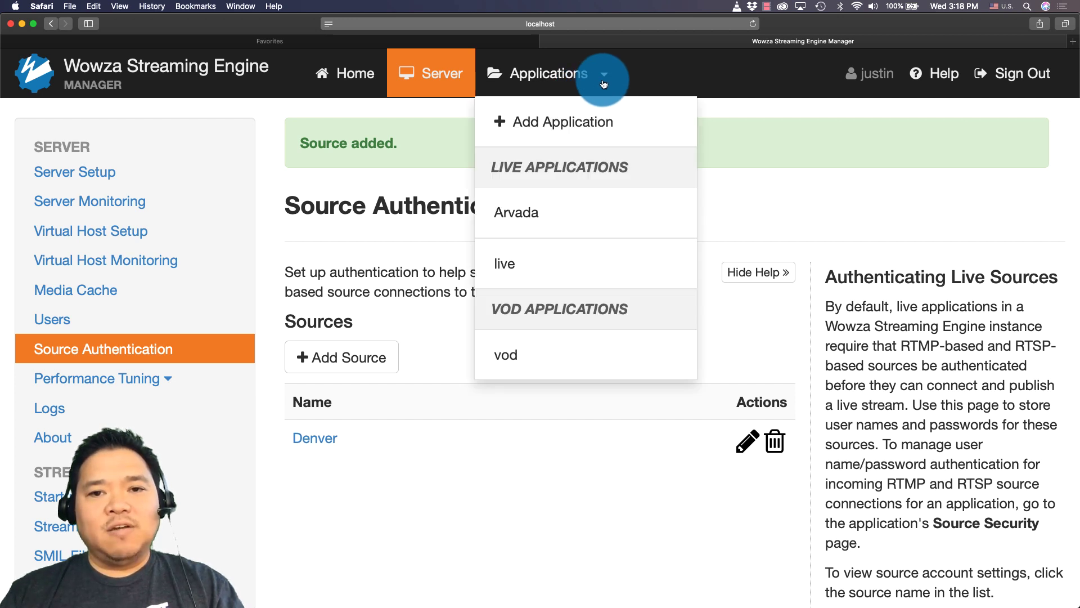
click(578, 217)
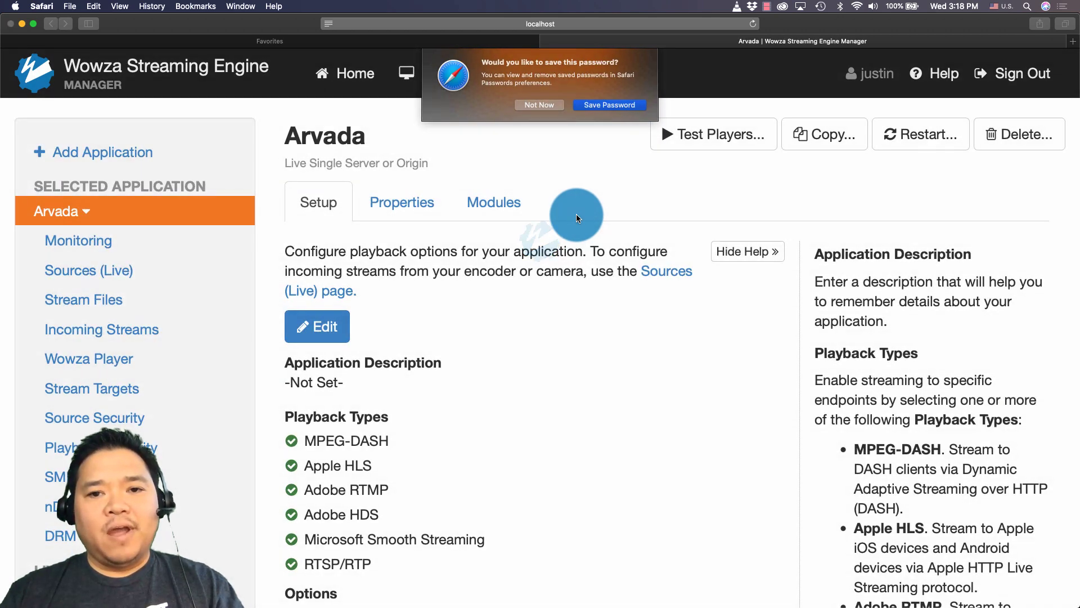
click(554, 106)
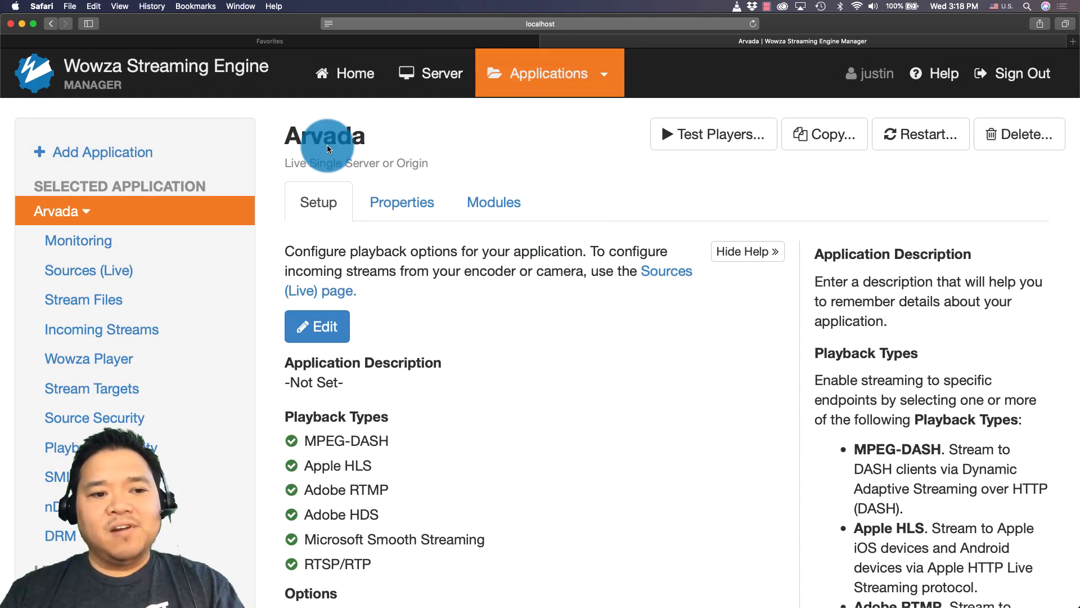
click(88, 276)
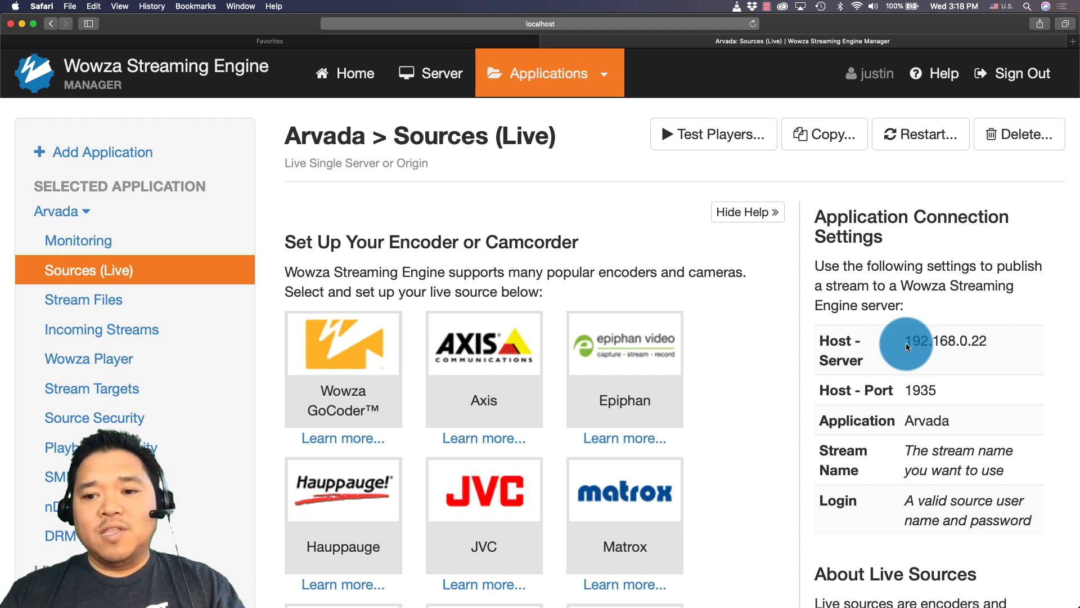
drag(906, 341, 985, 342)
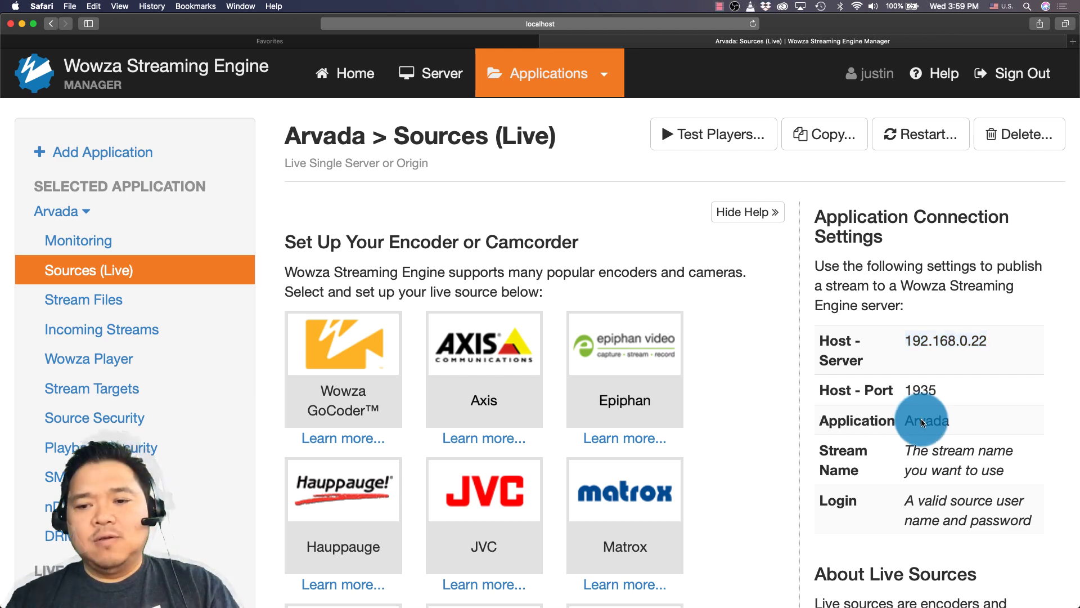
key(super+Tab)
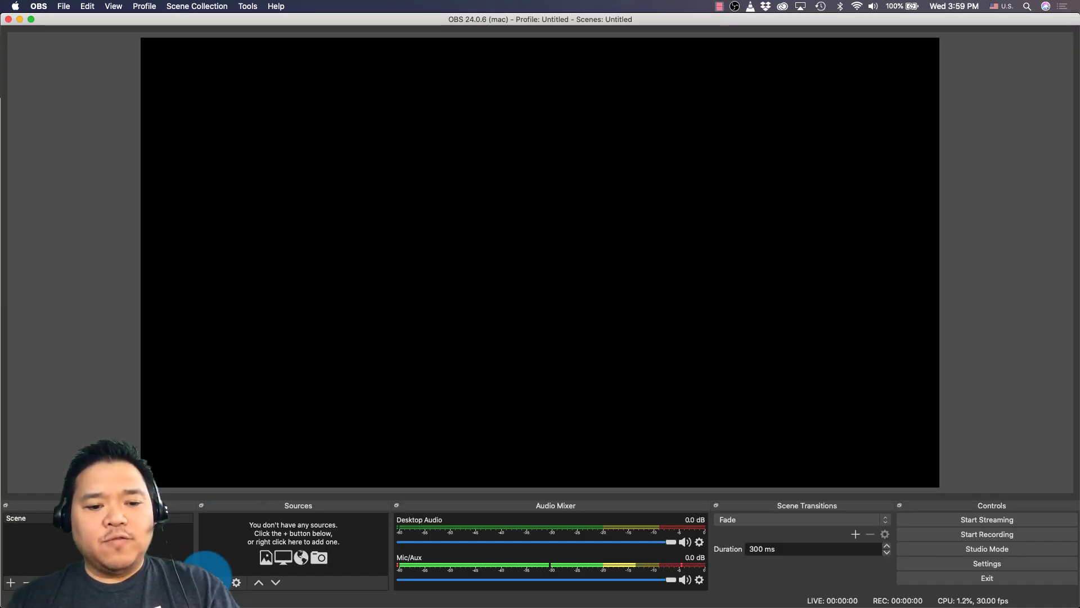
Step: Add a Video Capture Device source using the FaceTime HD Camera to the OBS scene
click(212, 582)
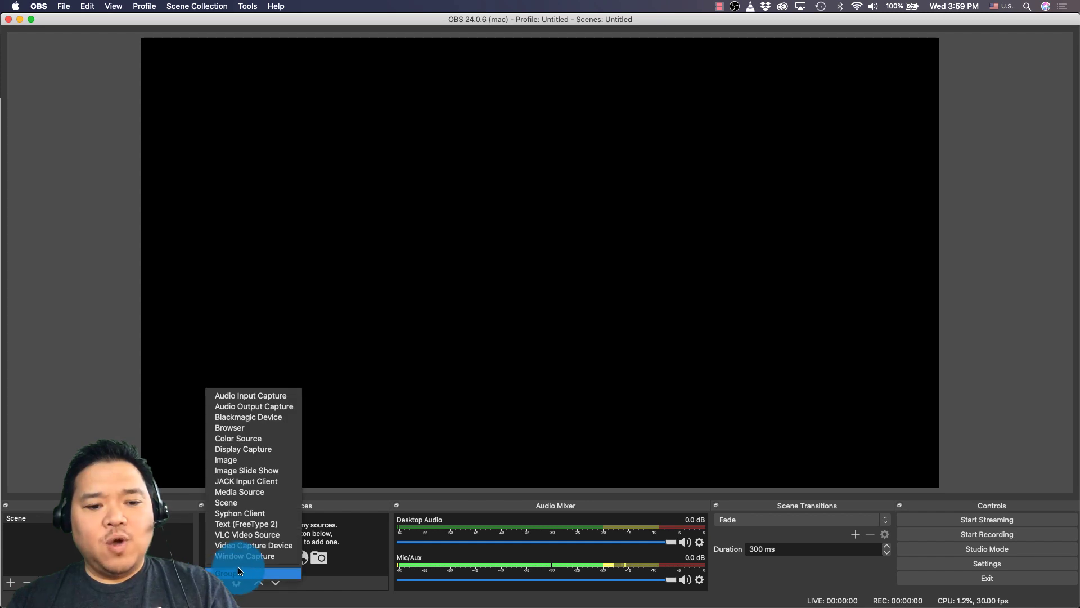
click(264, 566)
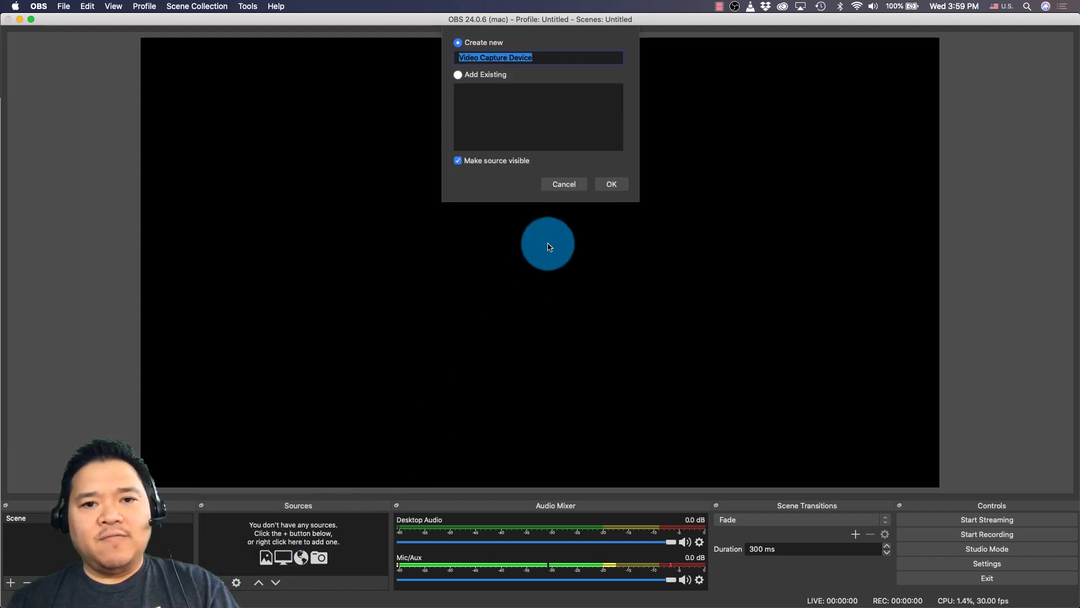
click(610, 185)
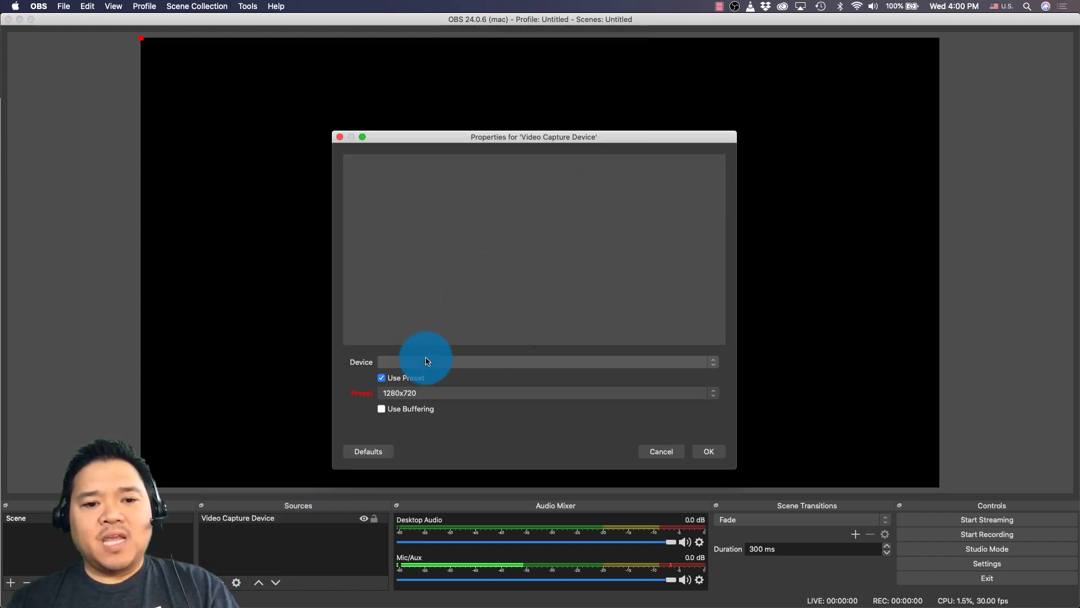
click(425, 362)
click(426, 373)
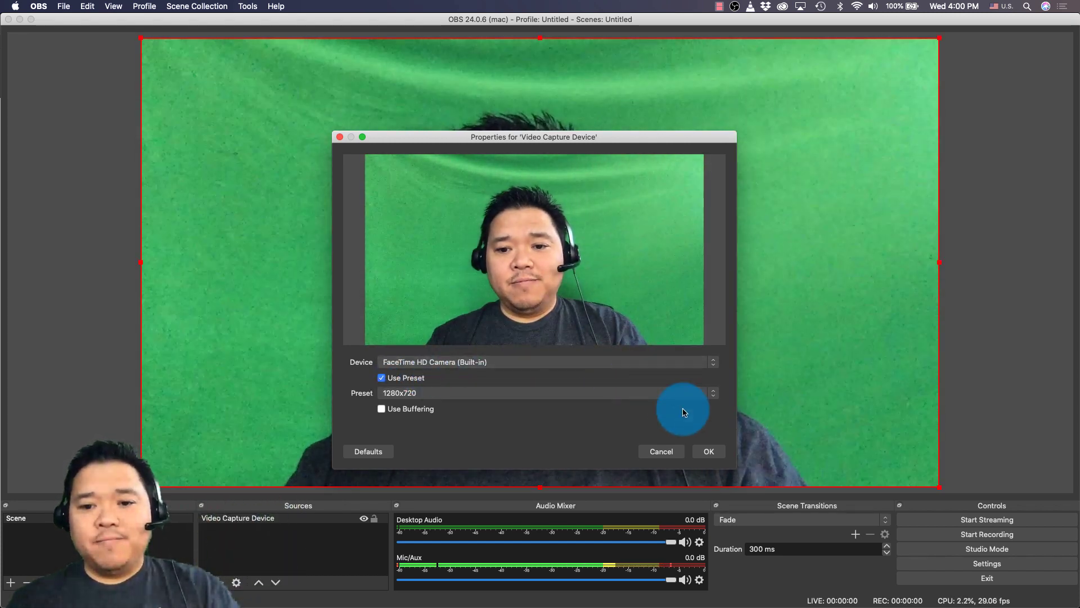
click(705, 451)
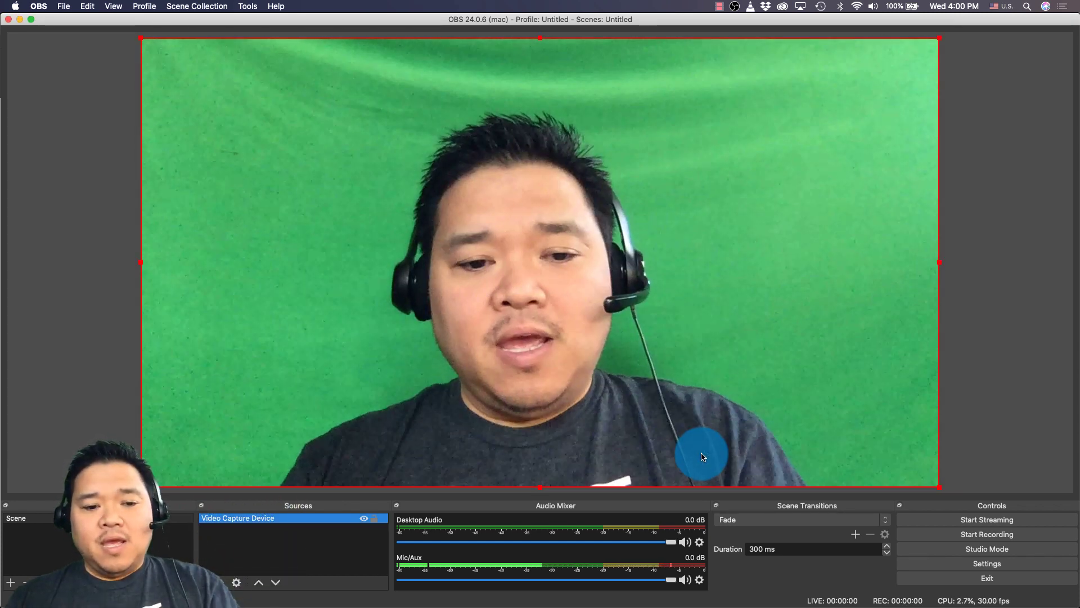
right_click(329, 520)
Step: Give the Video Capture Device source a Chroma Key filter to remove its green background
click(353, 499)
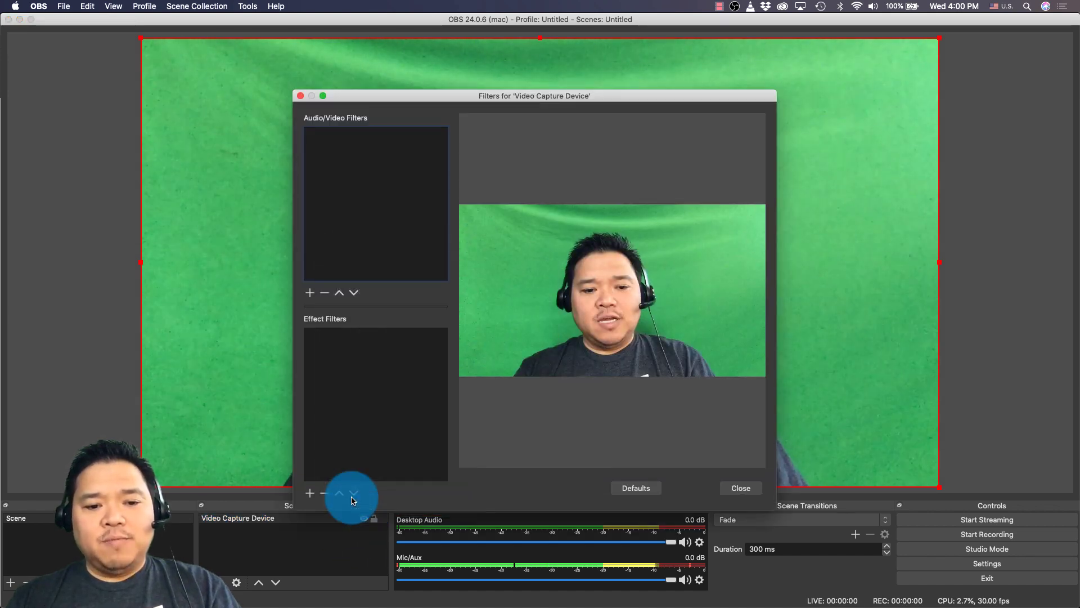
click(309, 496)
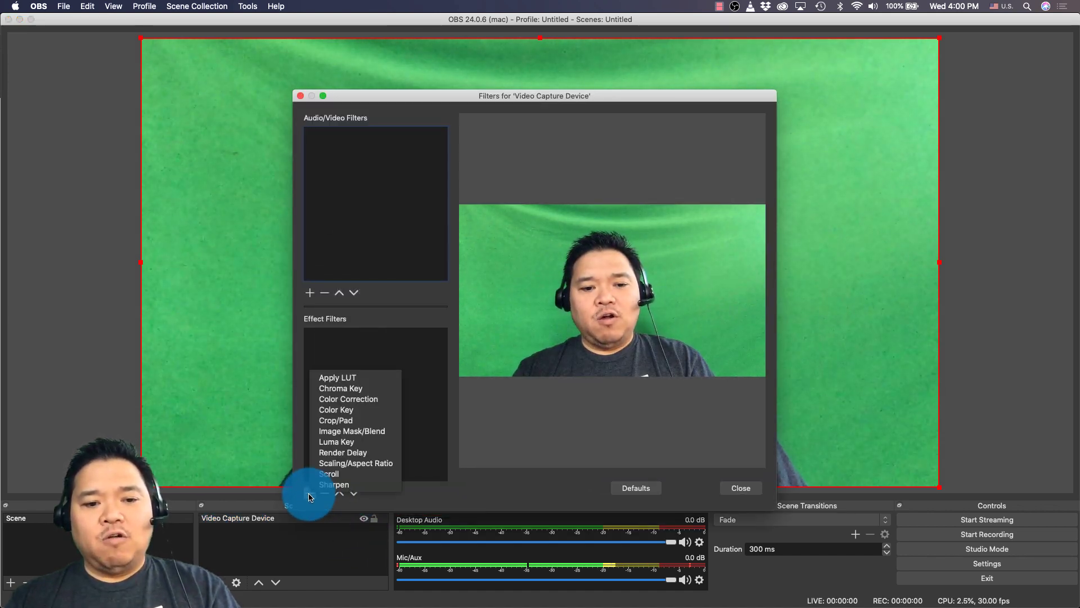
click(371, 388)
click(563, 153)
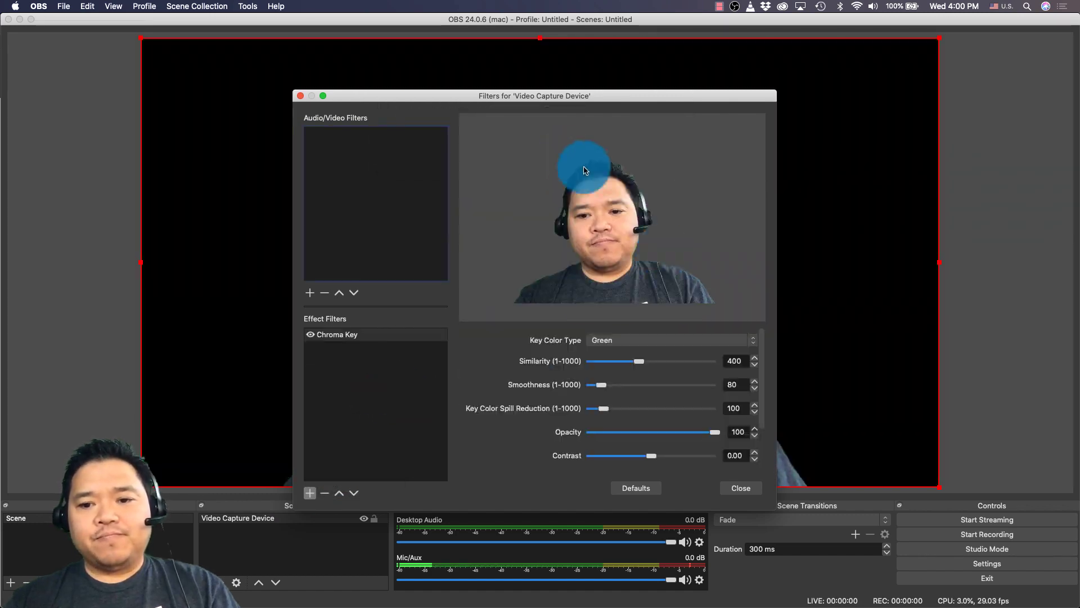
click(737, 487)
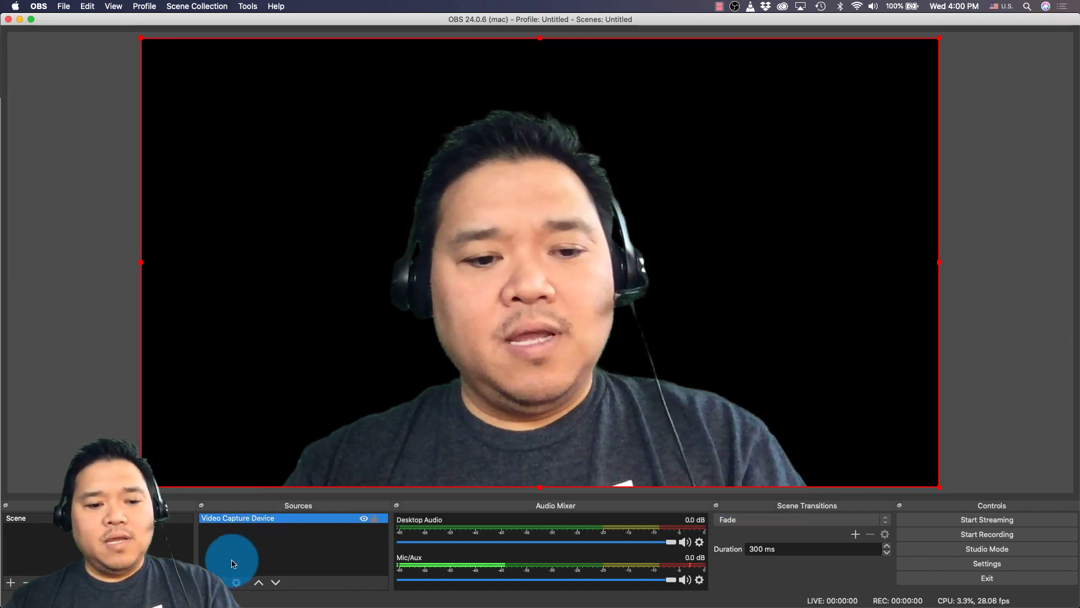
Step: Add an Image source with the brick-wall photo and move it below the webcam layer
click(207, 582)
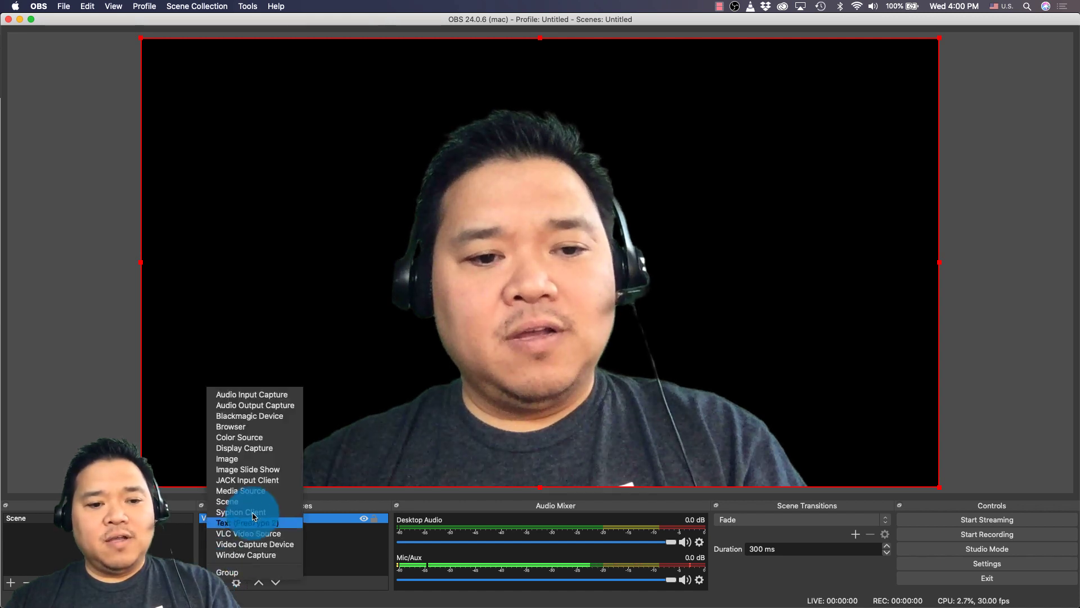
click(257, 460)
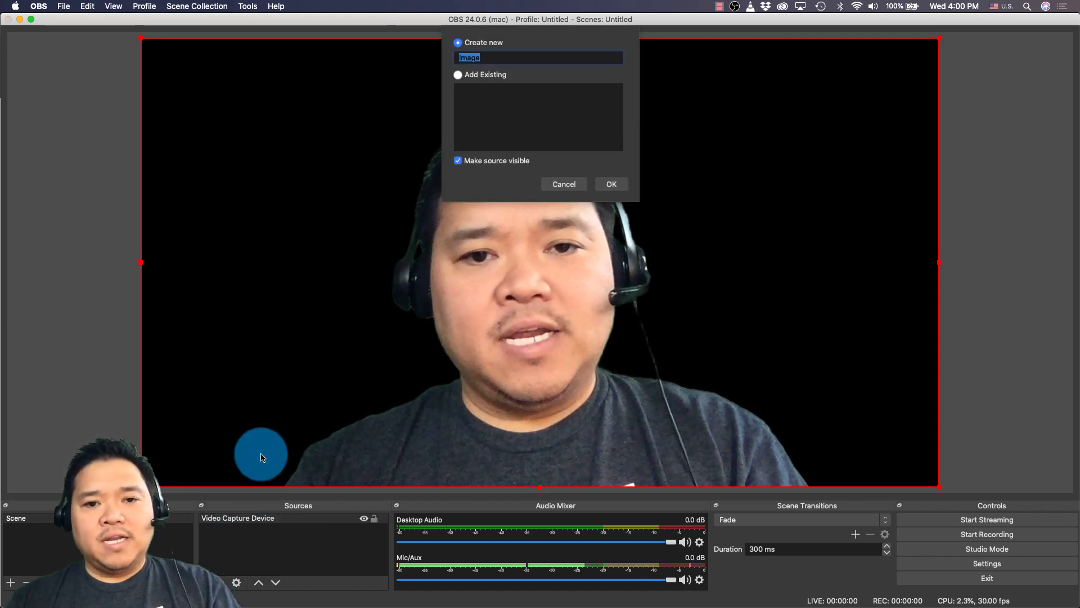
click(608, 184)
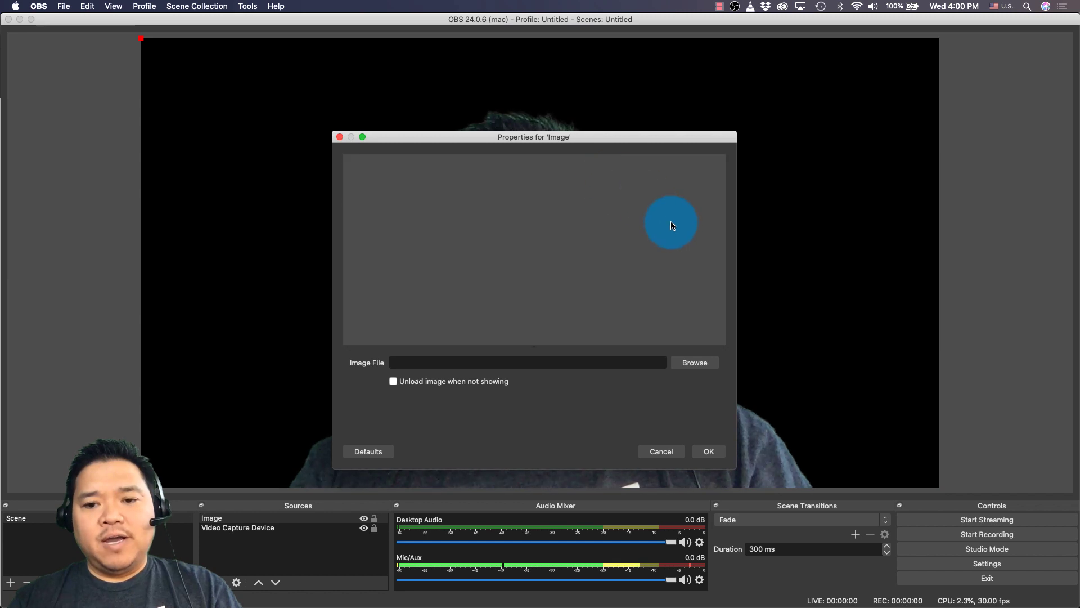
click(695, 364)
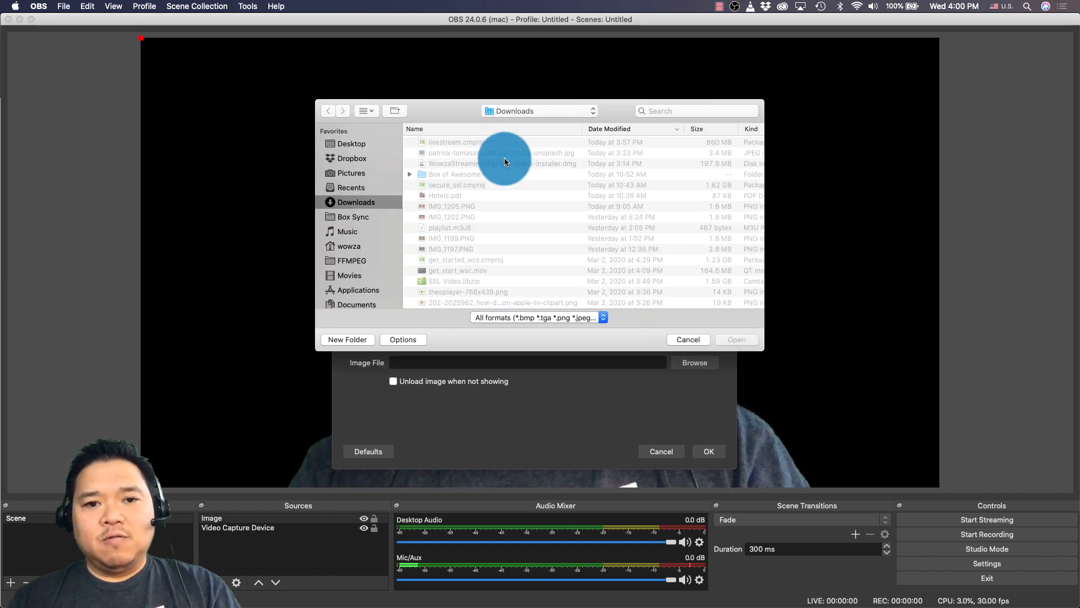
click(501, 153)
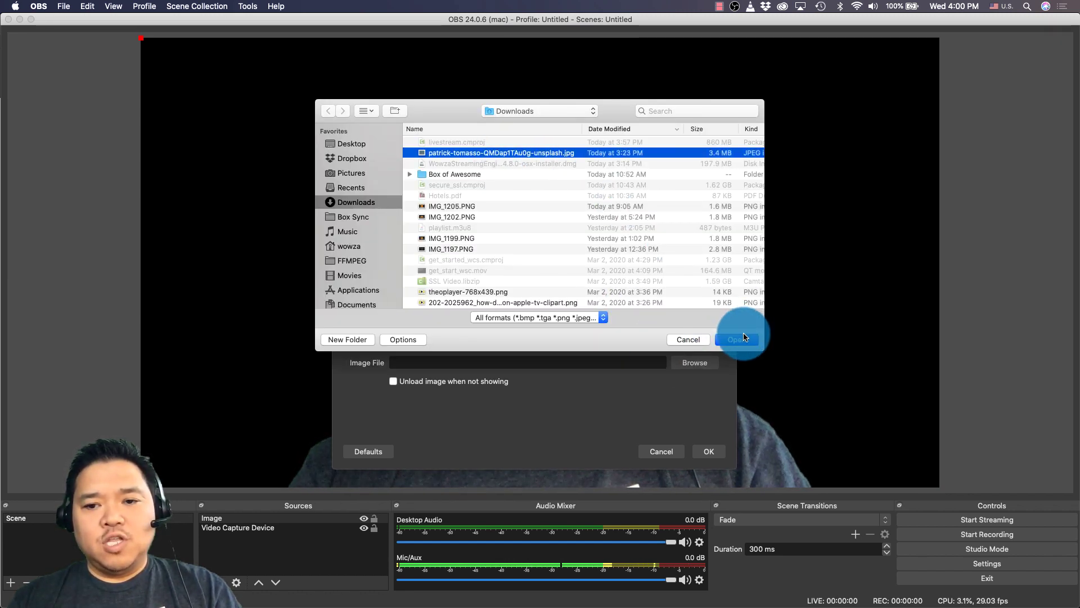
click(736, 339)
click(703, 453)
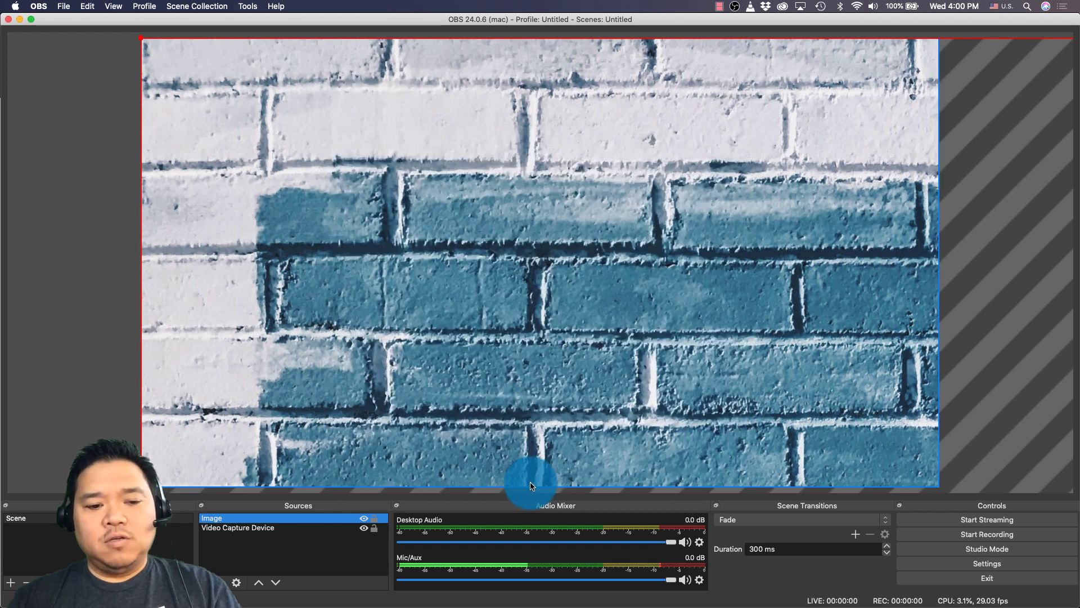
click(236, 520)
drag(235, 536, 235, 542)
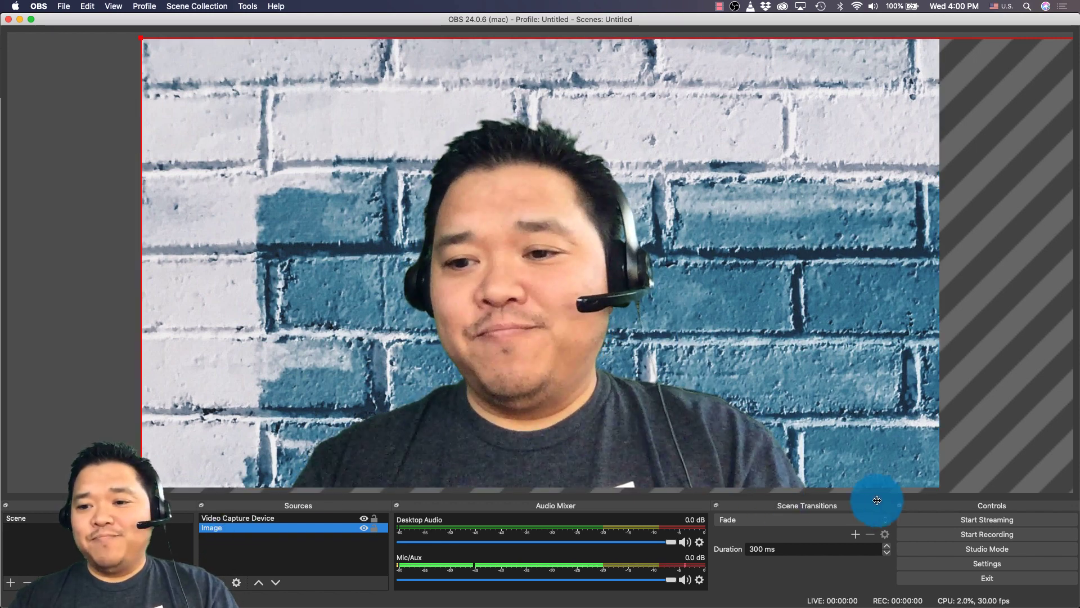
Step: Set the OBS stream service to Custom with server rtmp://192.168.0.22:1935/Arvada and a stream key
click(931, 563)
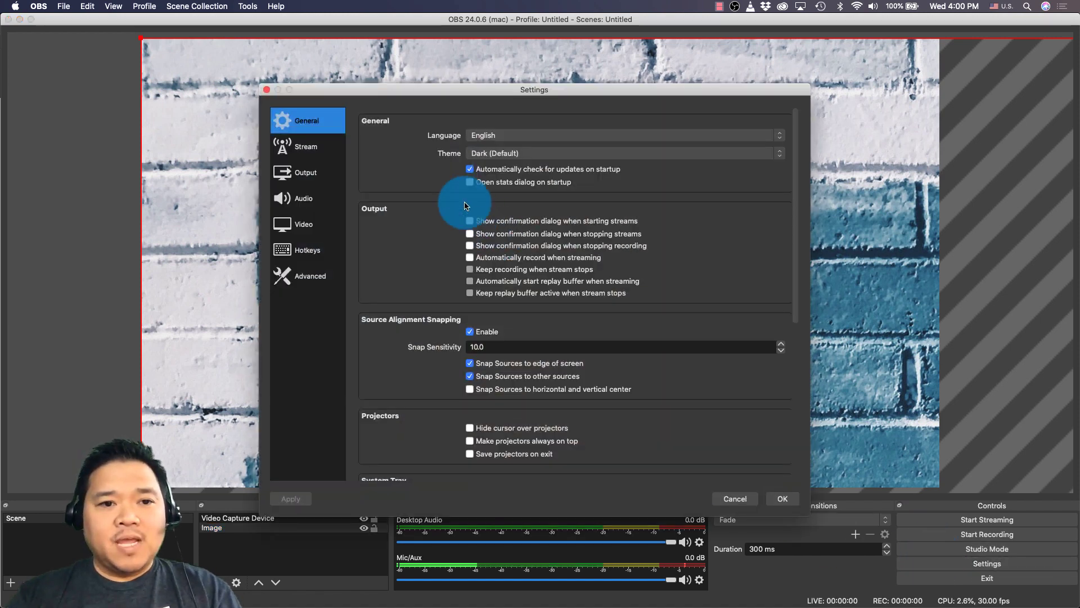
click(335, 145)
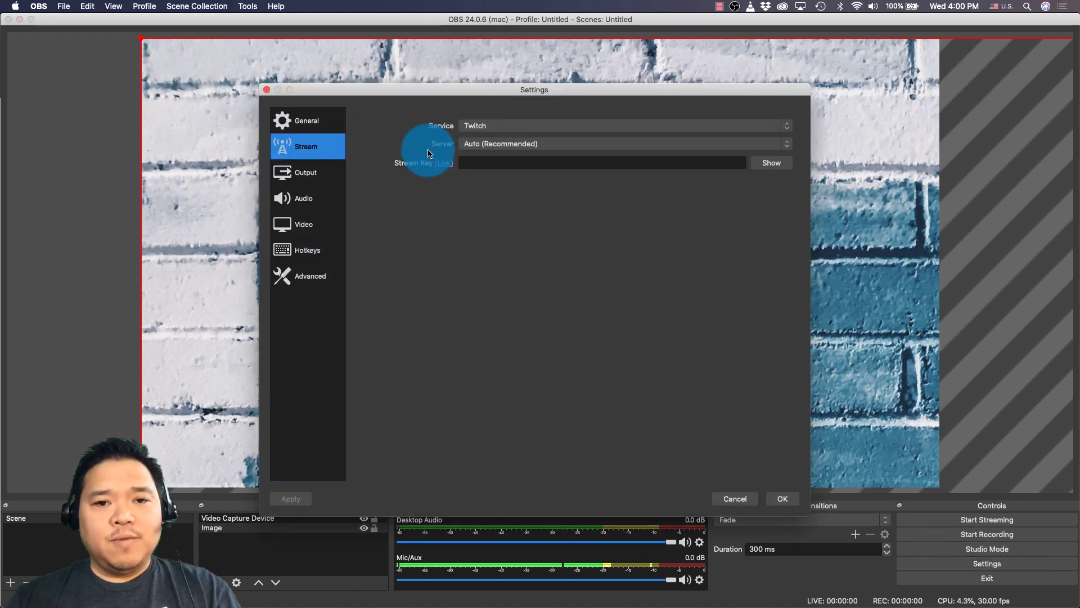
click(485, 125)
click(490, 117)
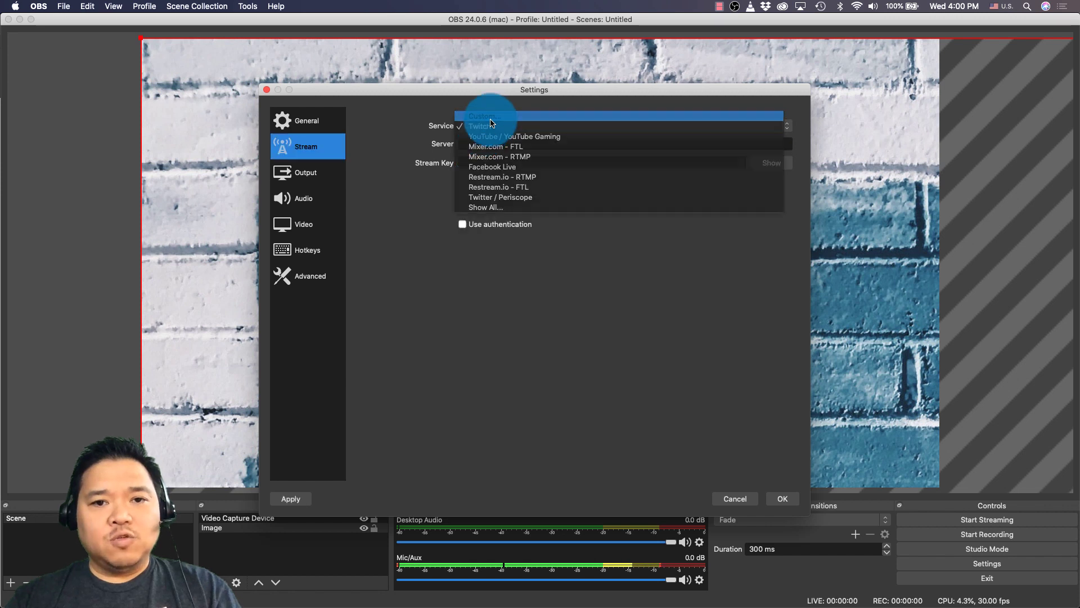
click(494, 144)
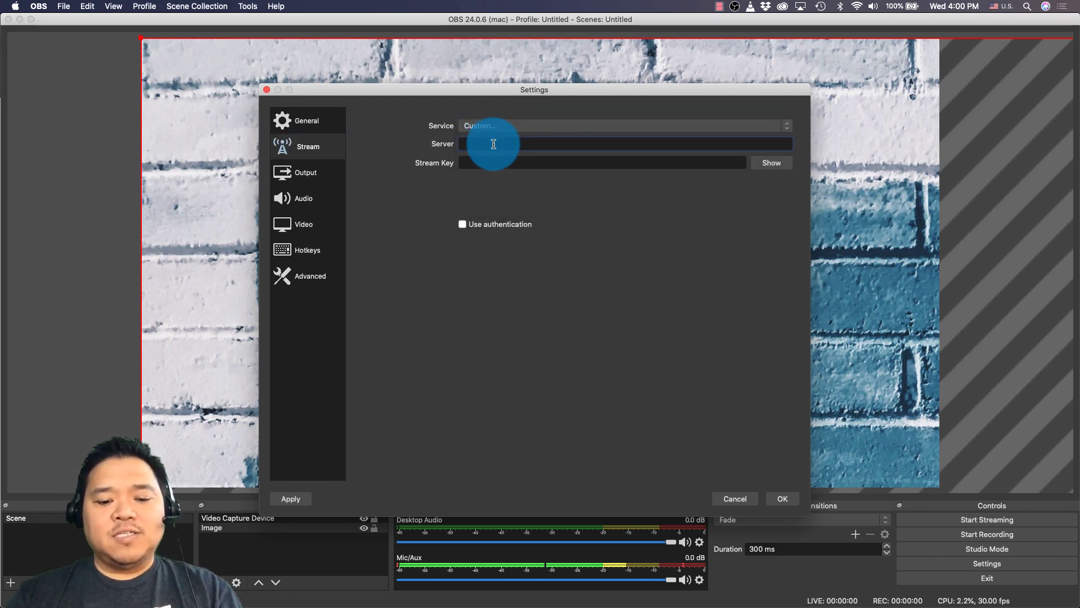
text(rtmp)
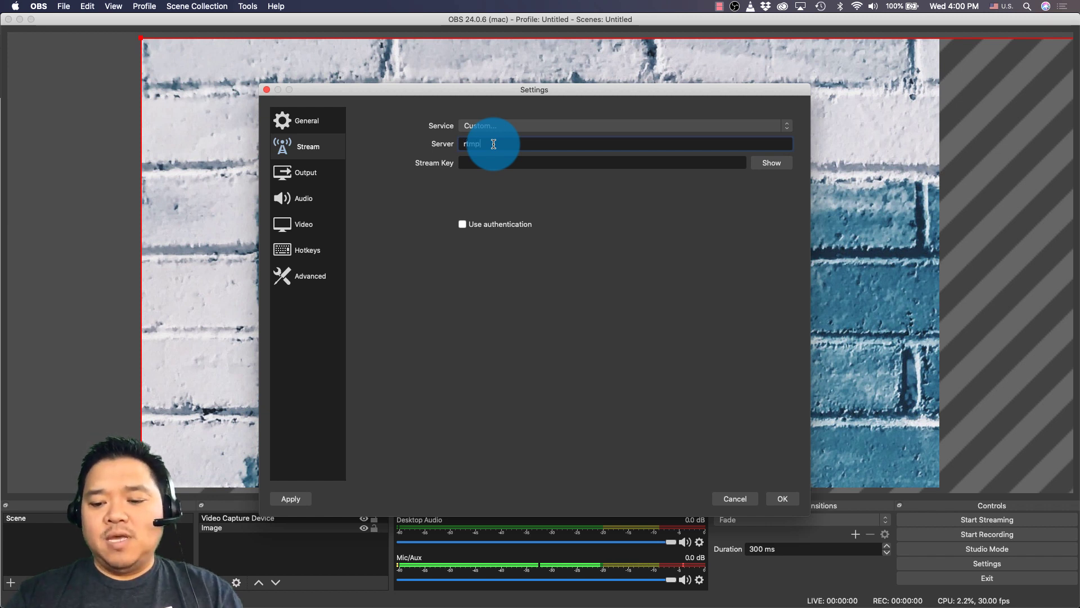
text(://)
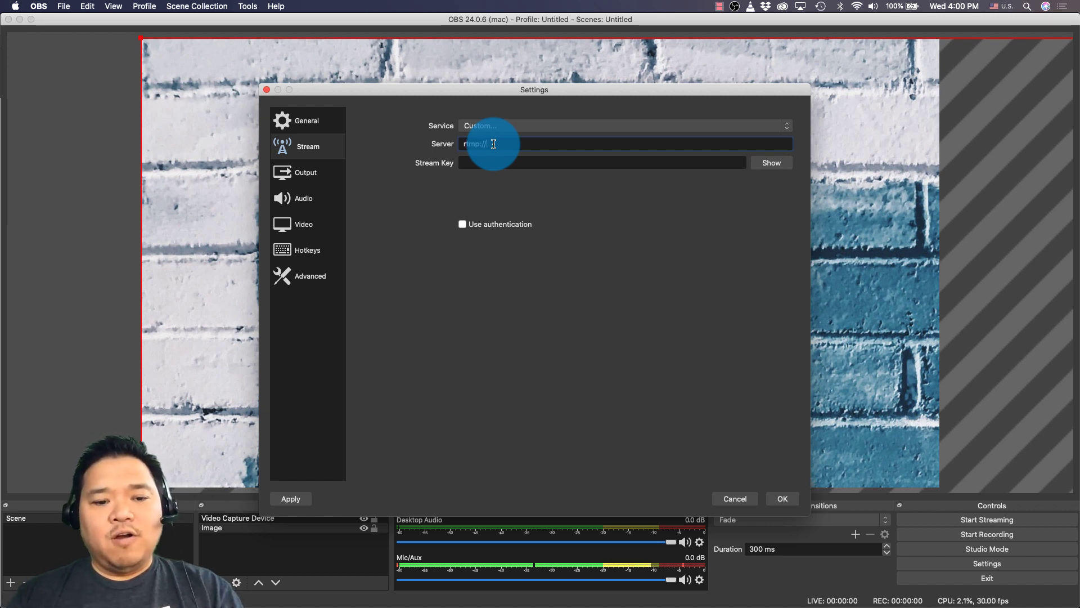
text(192.168.0.22:19)
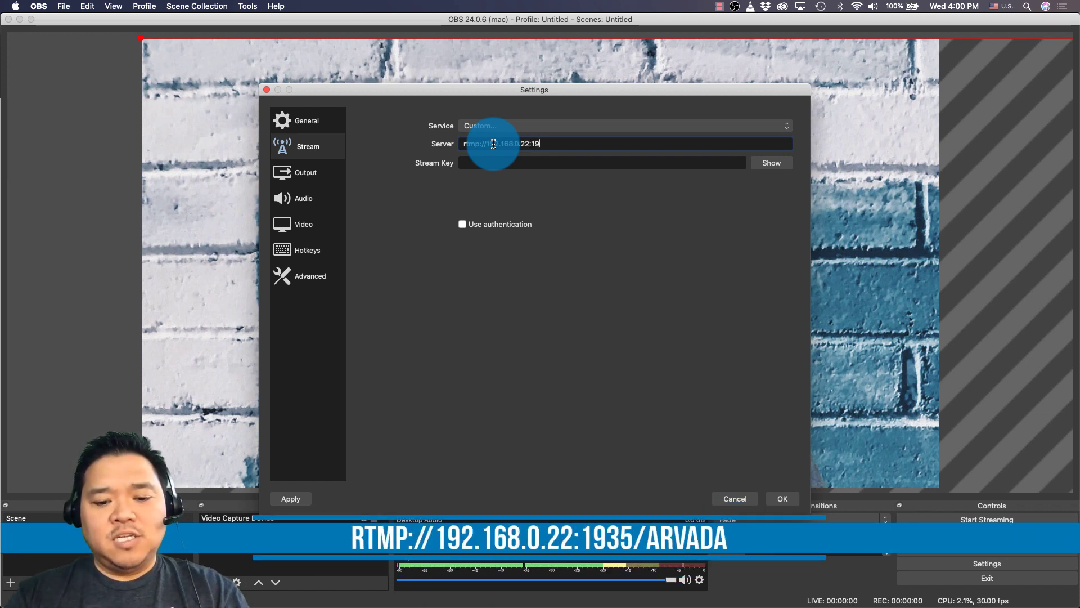
text(35/A)
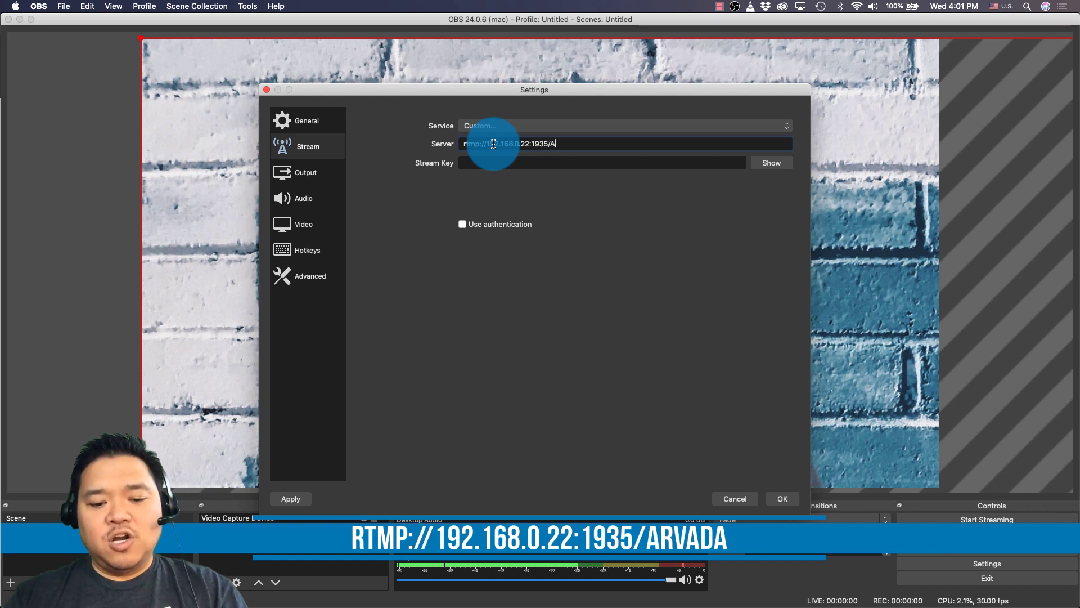
text(rvada)
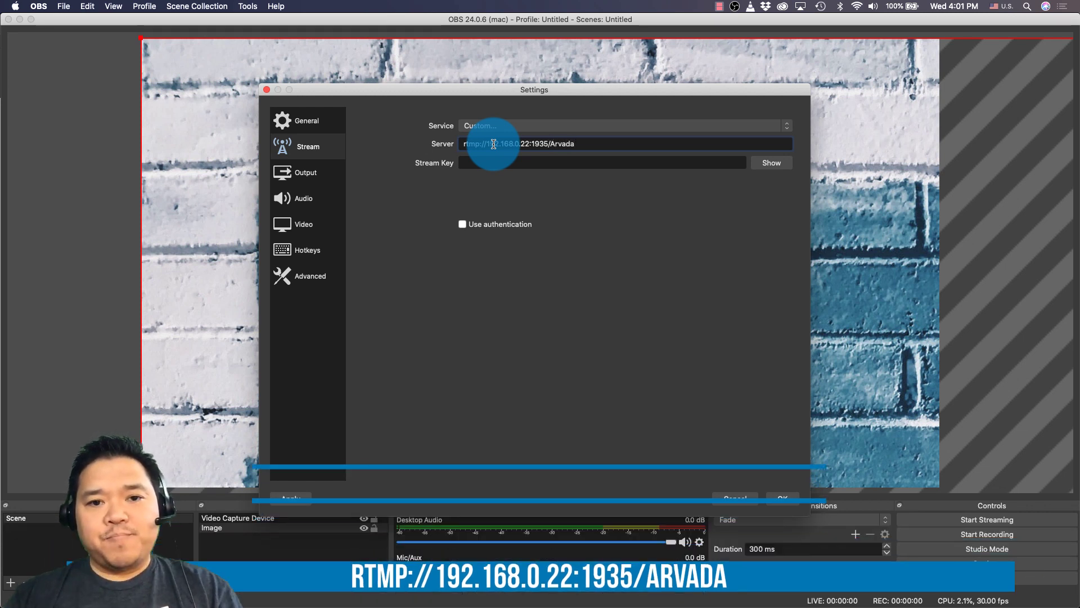
click(509, 162)
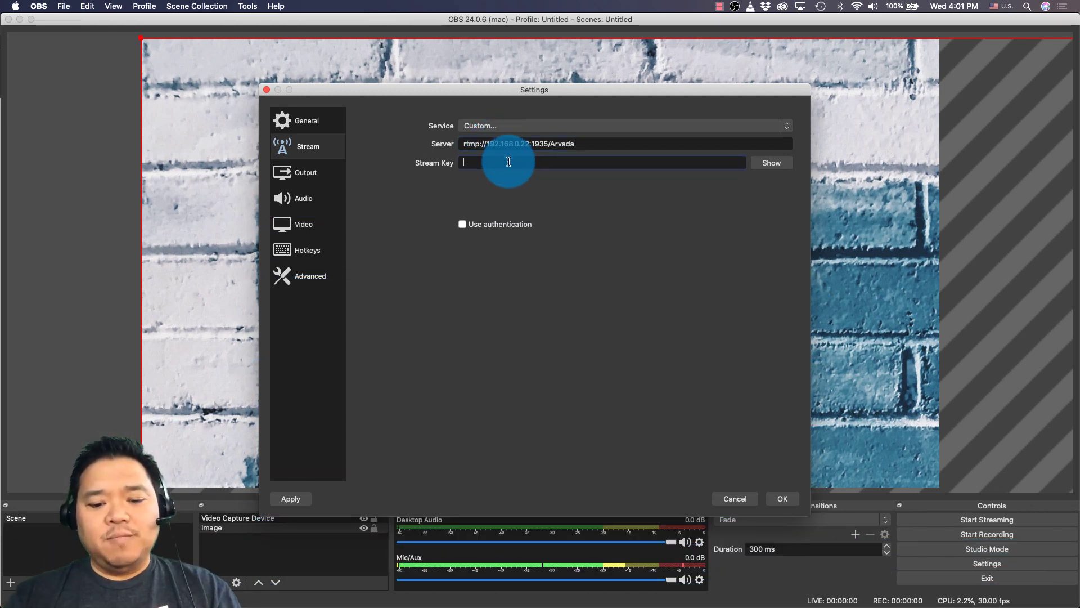
text(••)
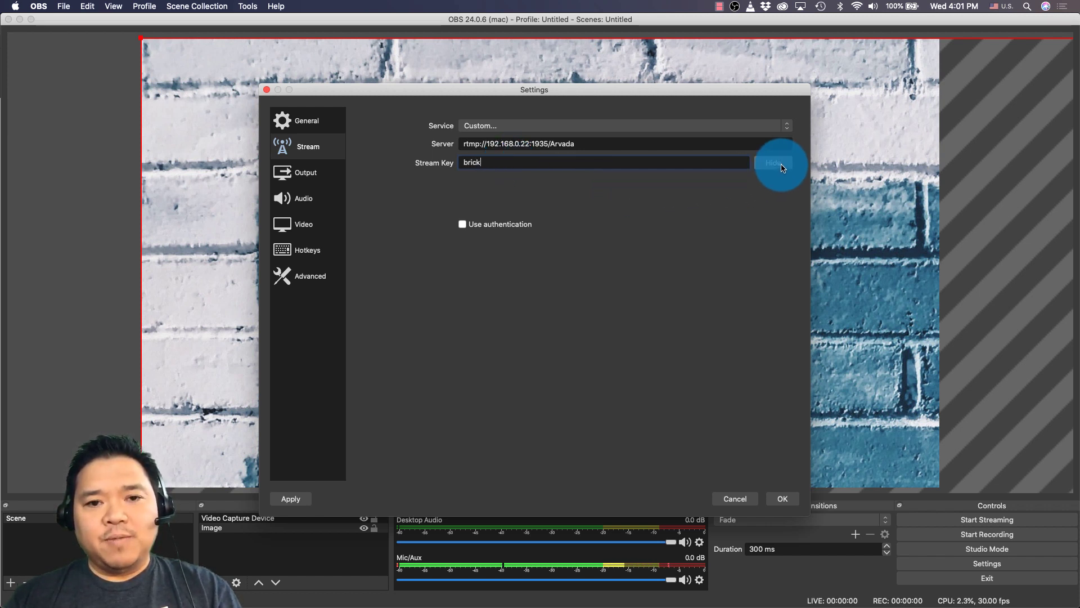
Step: Enable stream authentication with the source account's username and password, and save the settings
click(470, 230)
click(468, 238)
text(Dan)
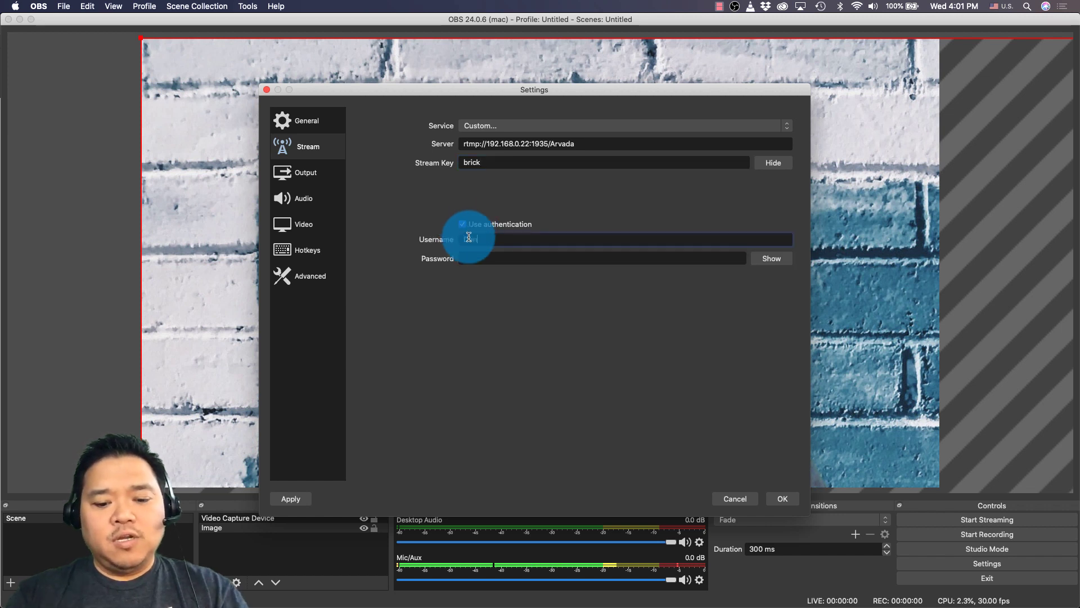
text(******)
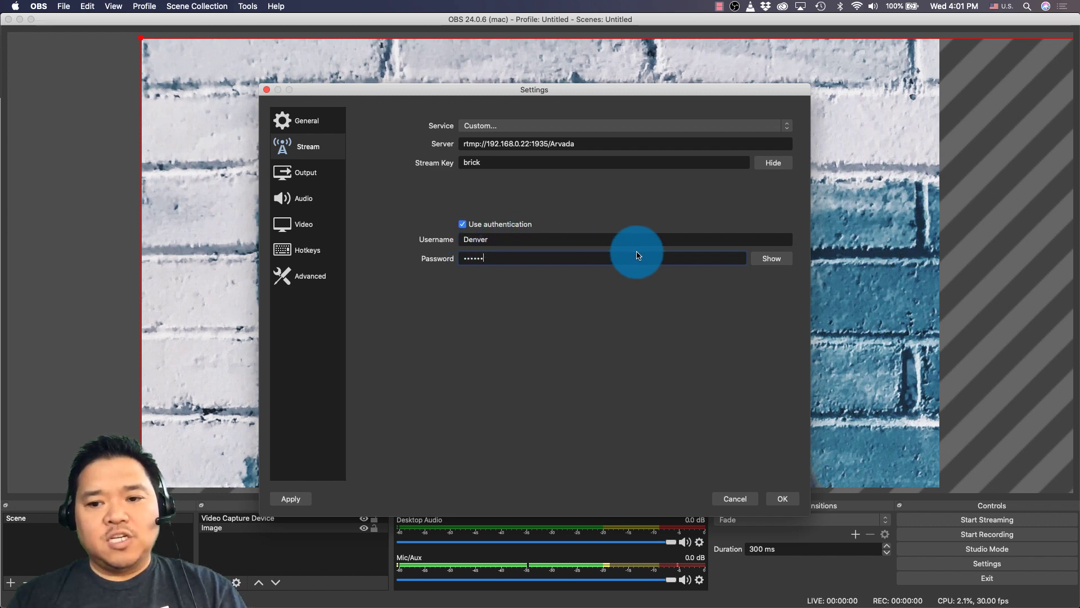
click(776, 497)
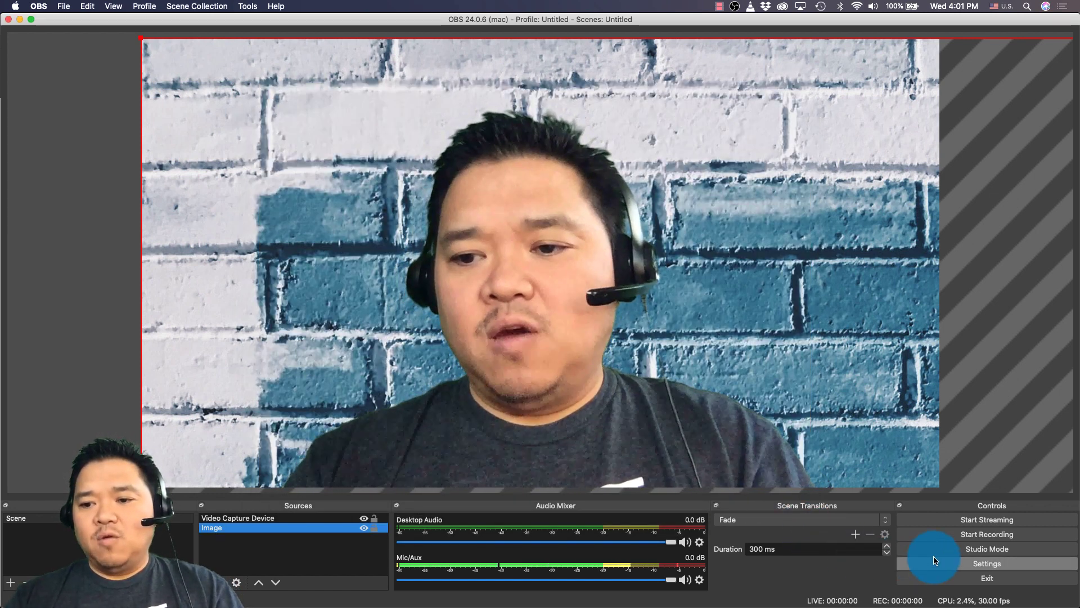
Step: Start streaming from OBS to the Wowza server and return to Wowza Streaming Engine Manager
click(979, 520)
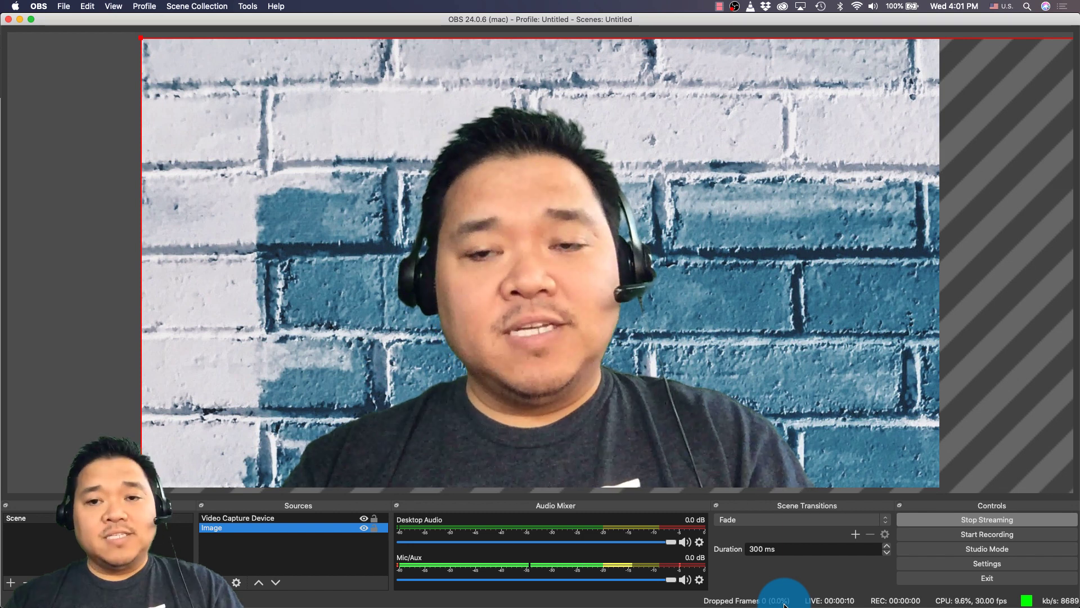
key(super+Tab)
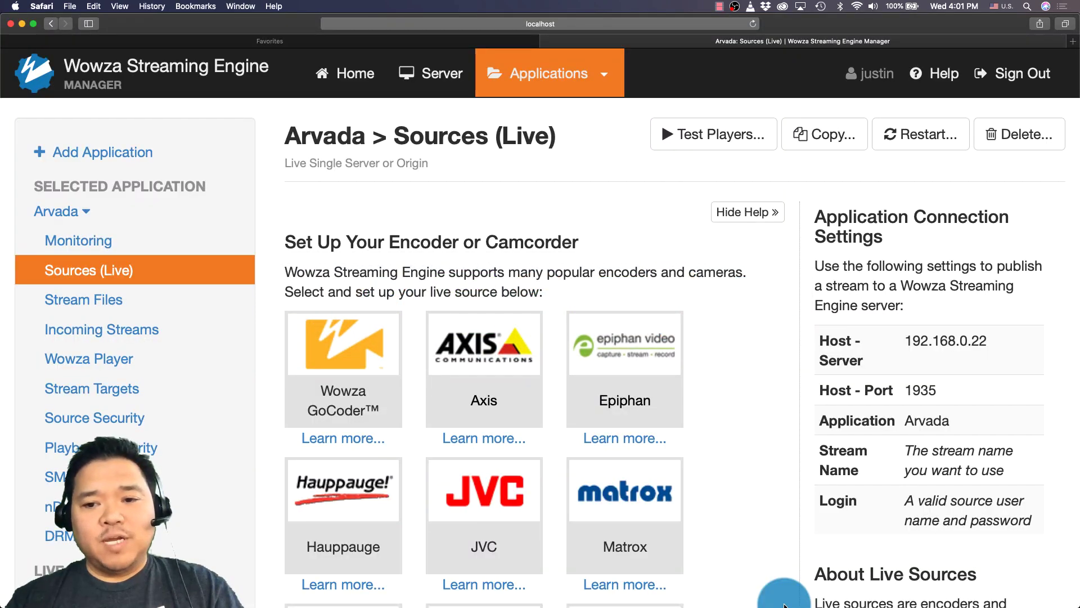
Step: Open the brick stream under Arvada's Incoming Streams and bring up its Test Players
click(222, 336)
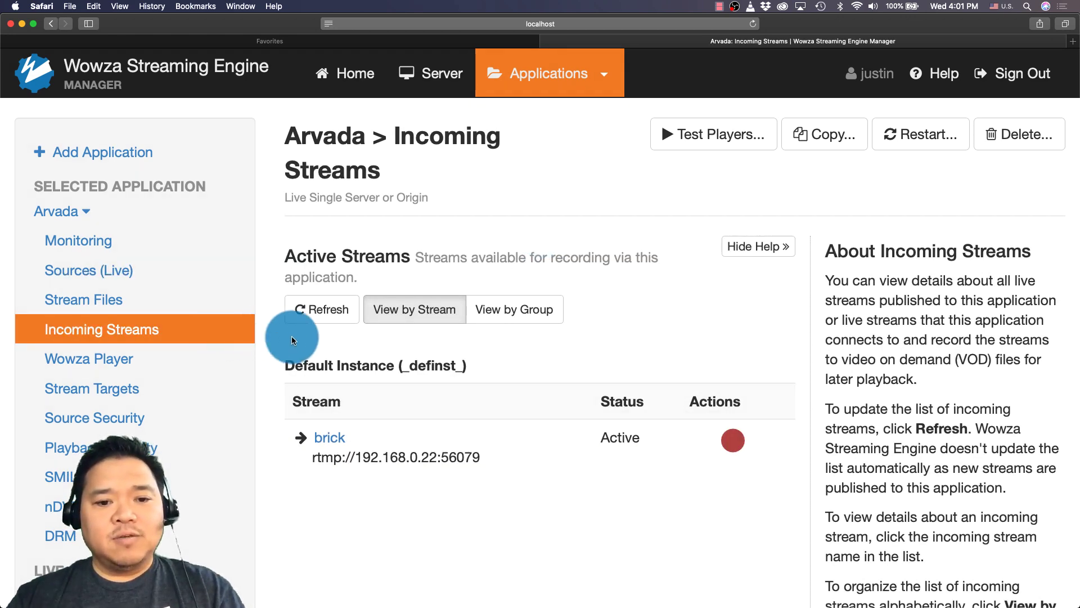
click(332, 438)
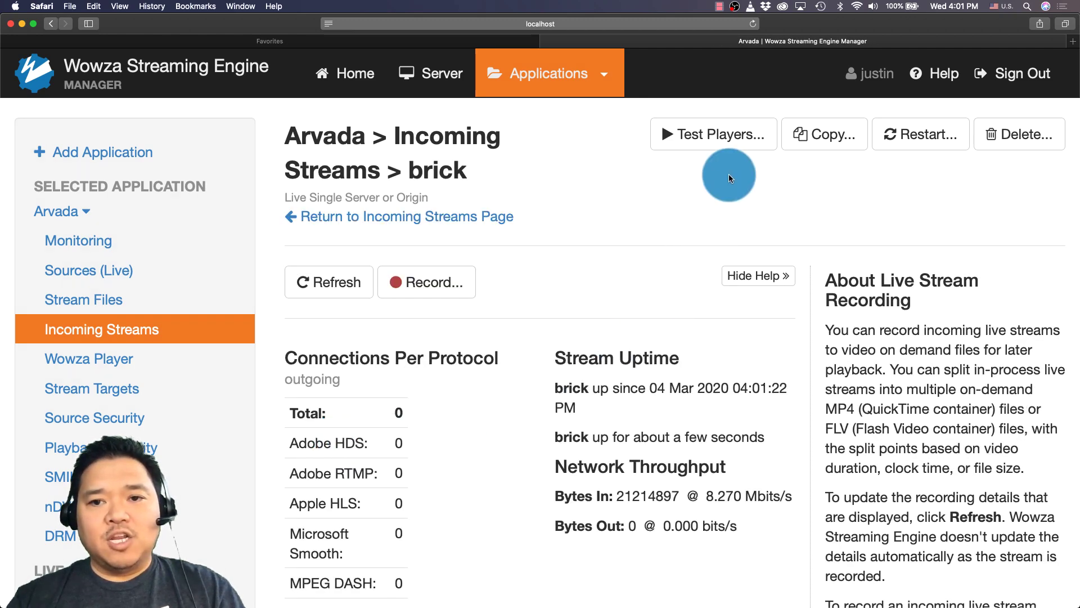
click(726, 140)
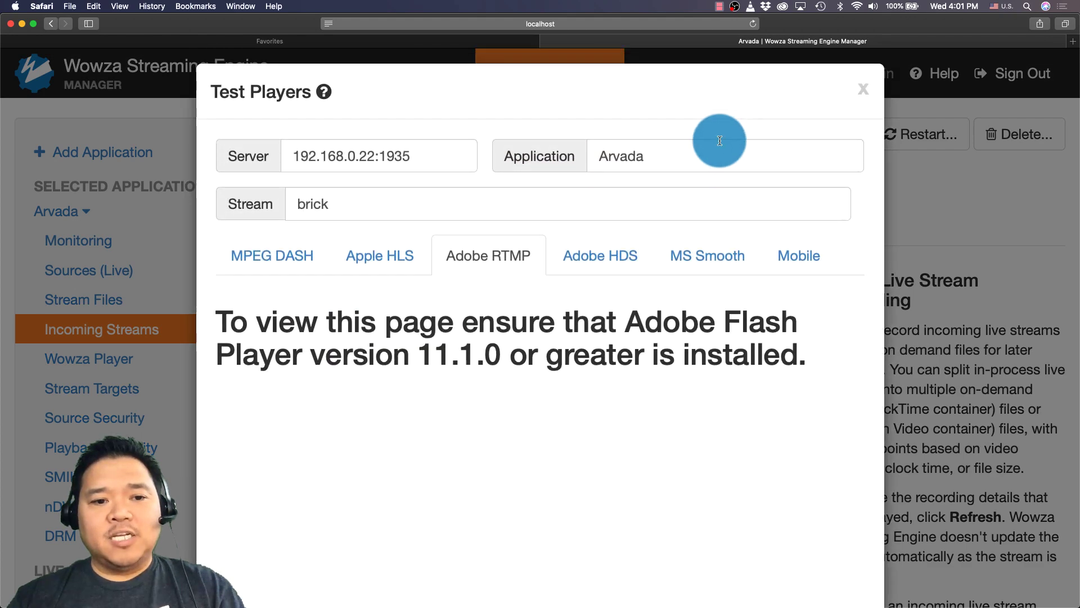
Step: Try the brick stream in the MPEG DASH player, then reload the page and reopen Test Players
click(288, 250)
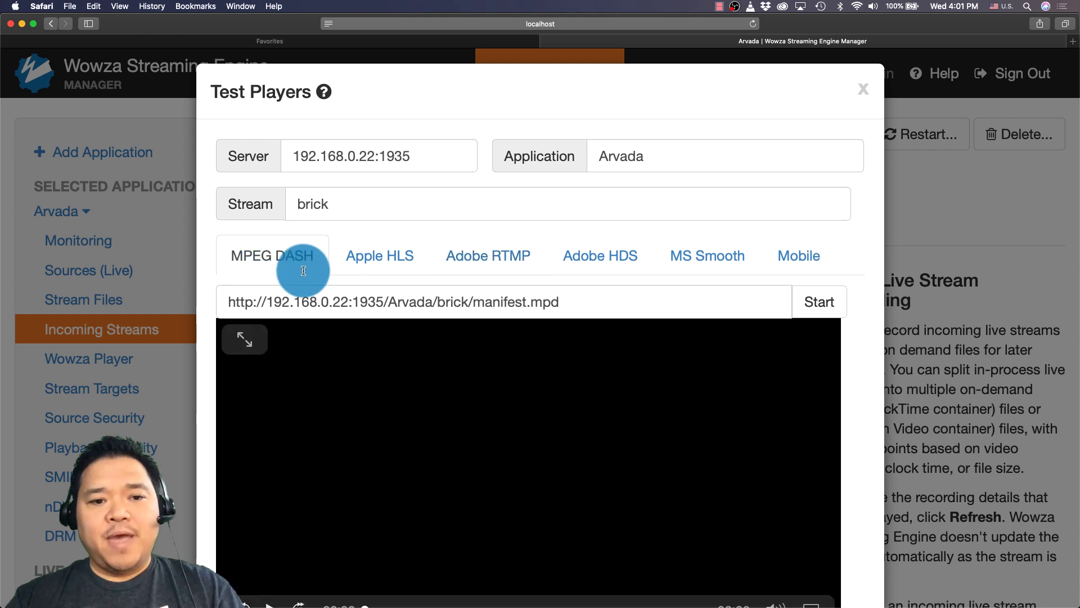
click(804, 310)
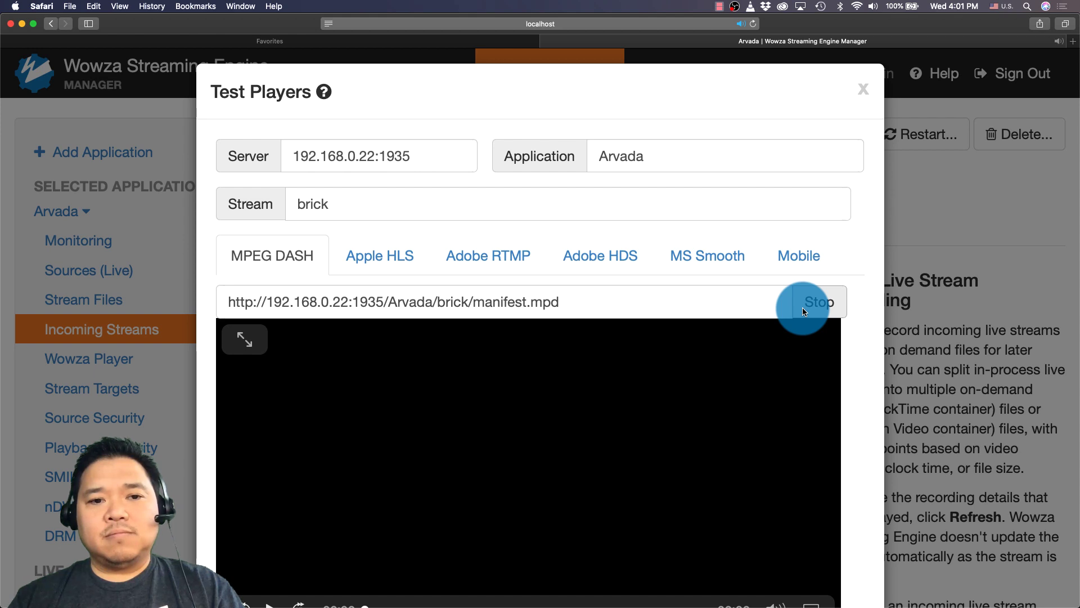
click(804, 311)
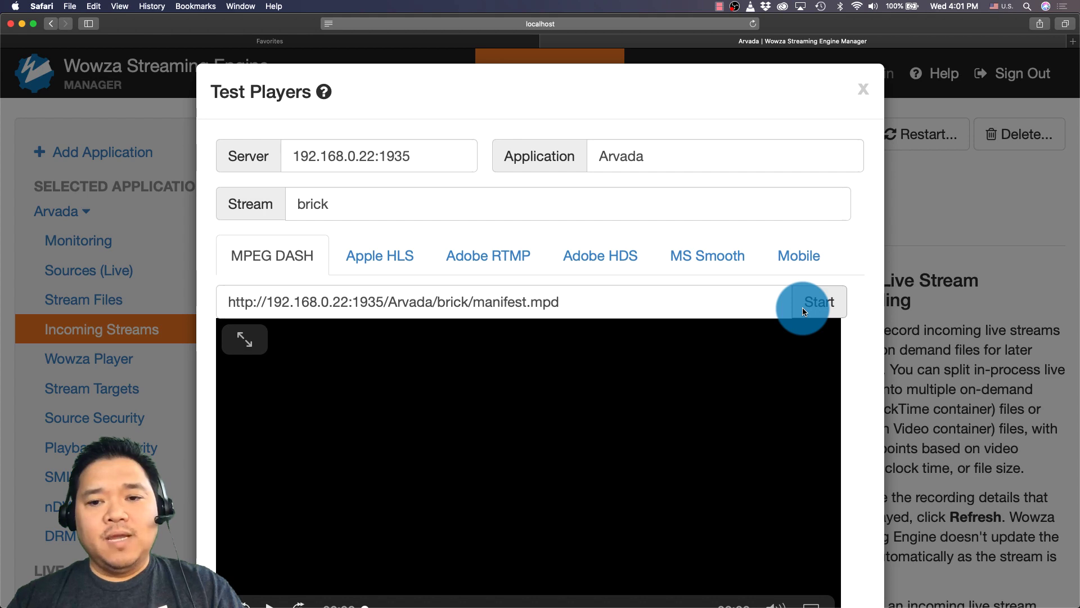
click(863, 89)
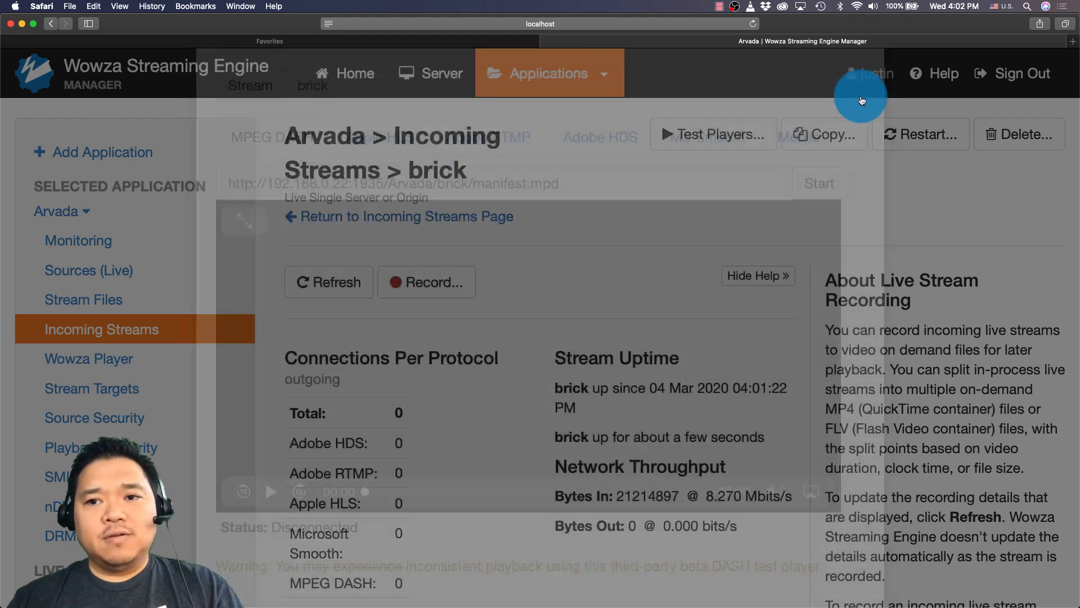
click(754, 25)
click(723, 139)
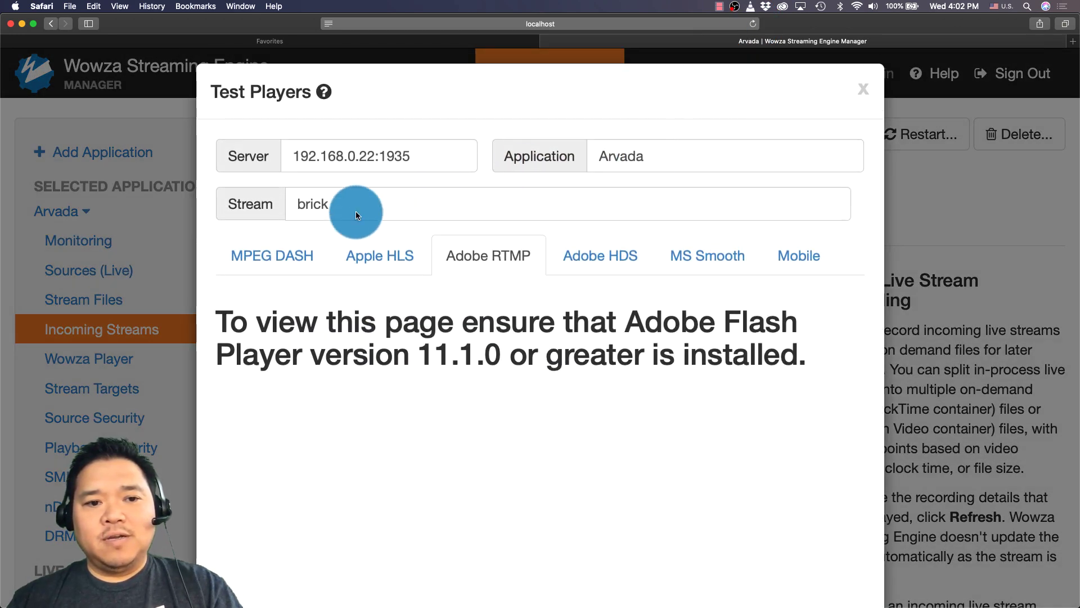
Step: Play the brick stream in the MPEG DASH player, then move to the Apple HLS player
click(302, 257)
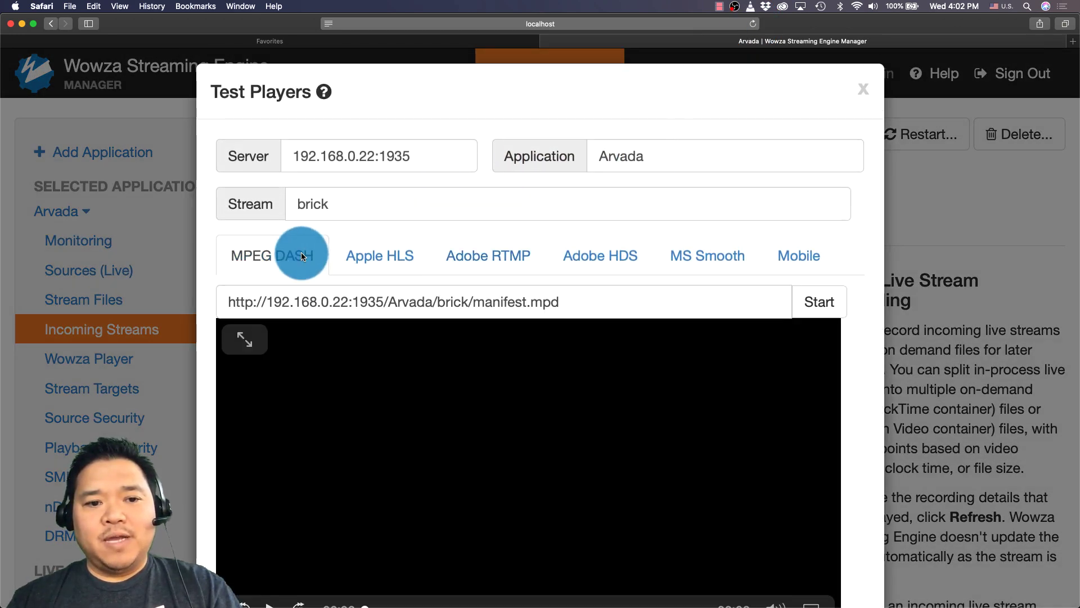
click(808, 308)
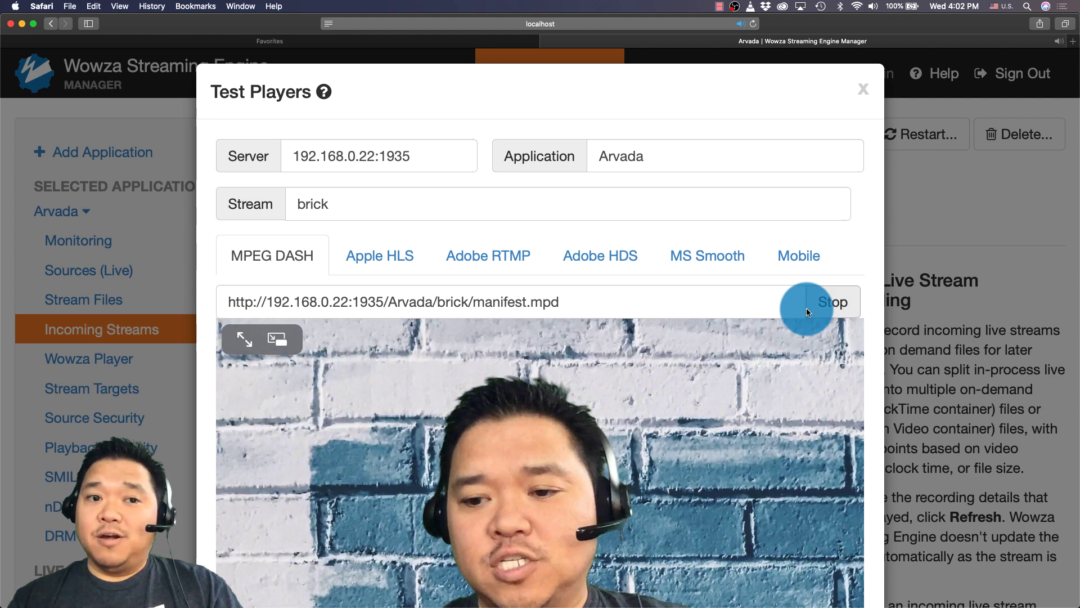
scroll(807, 311, down, 3)
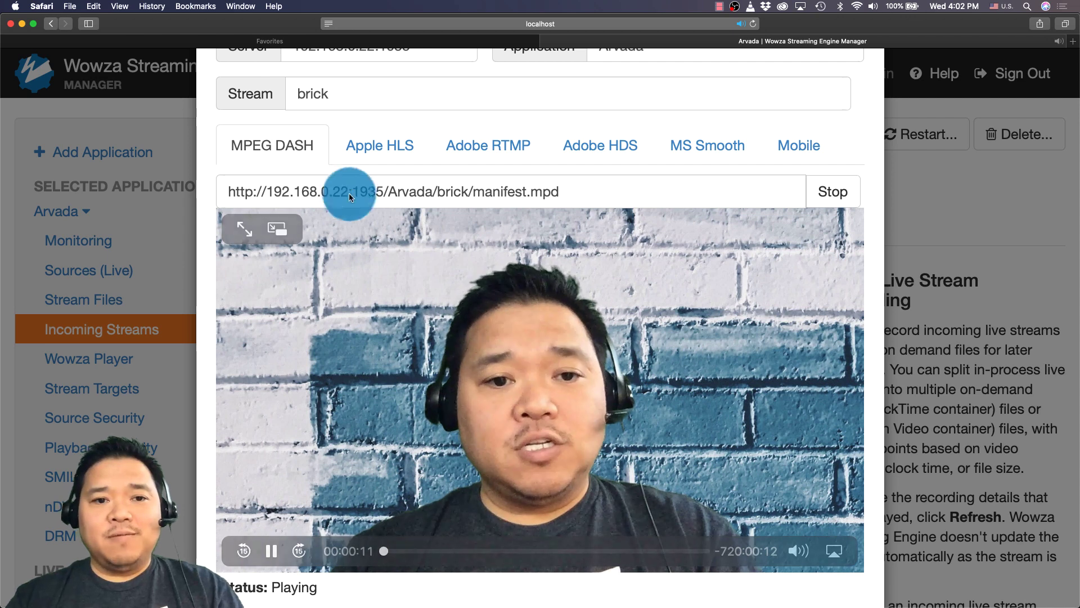
click(366, 139)
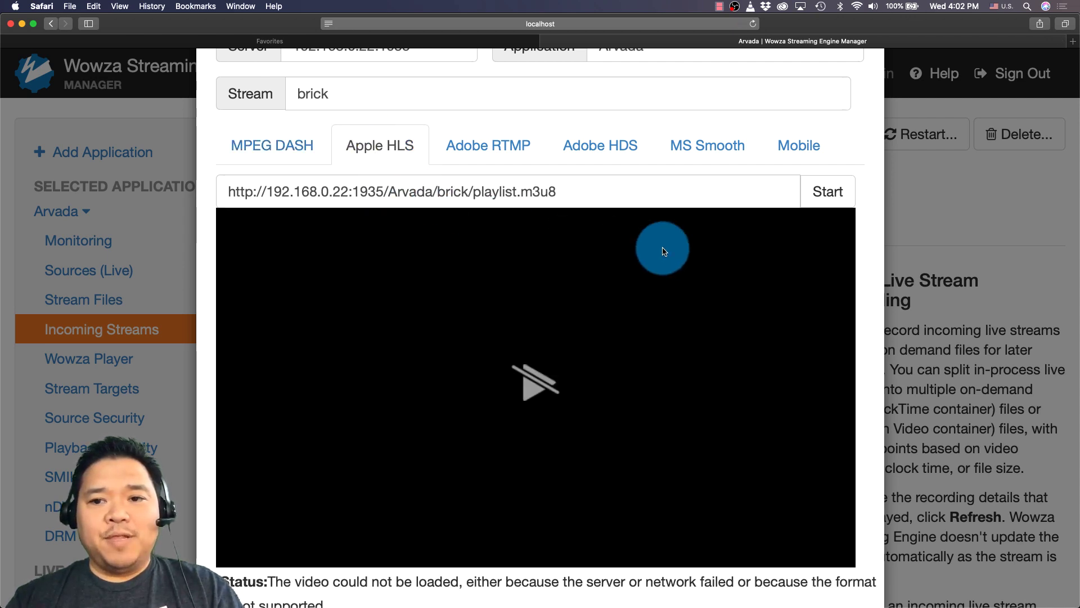
Step: Play and then stop the brick stream in the Apple HLS test player
click(809, 193)
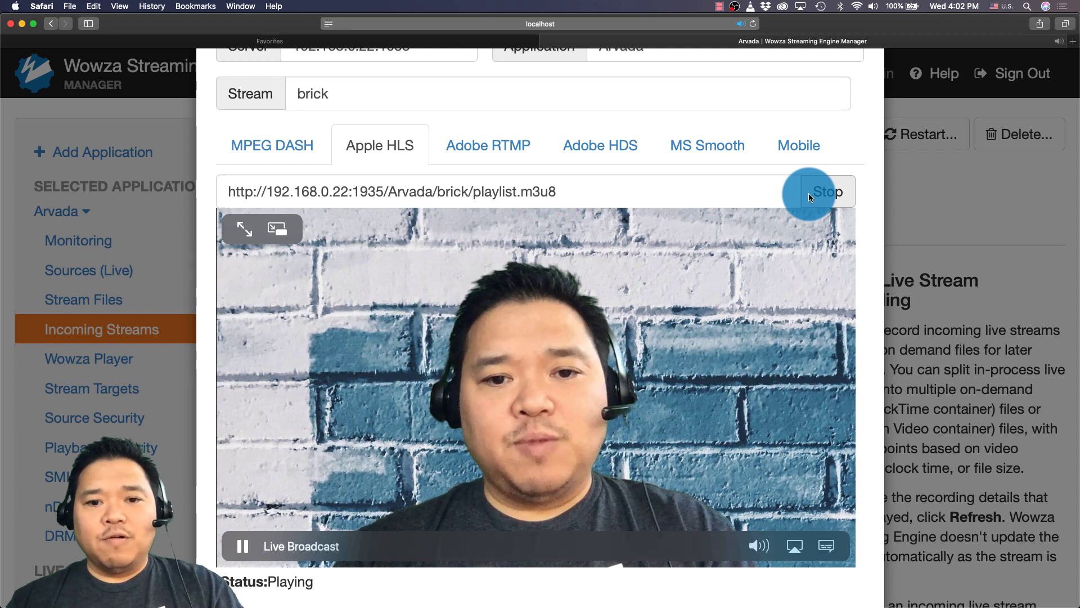
click(808, 193)
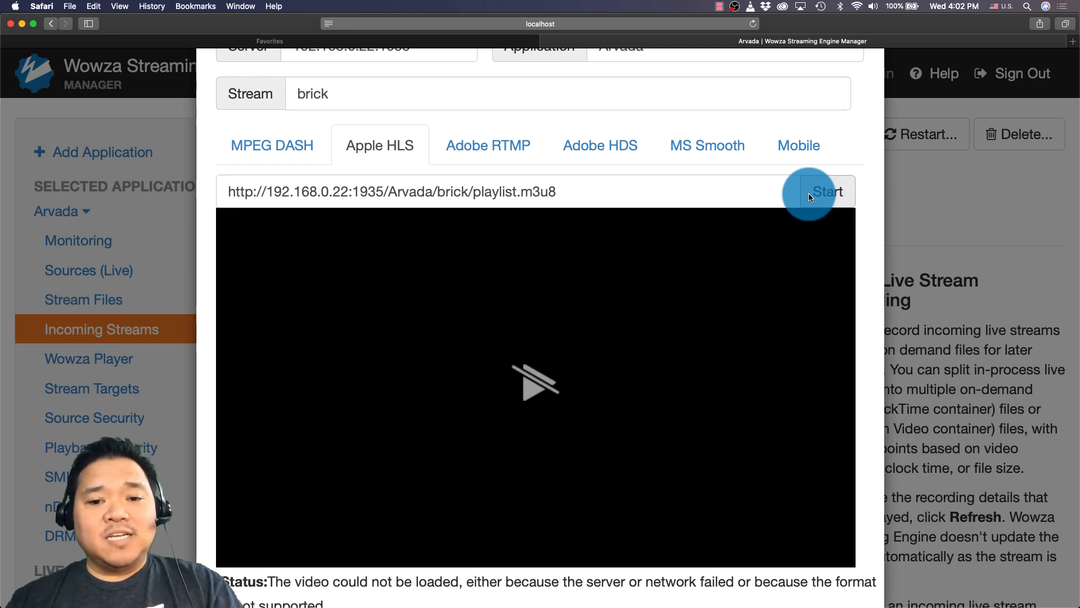
key(super+Tab)
key(super+Tab)
key(super+Tab)
key(super+Tab)
key(super+Tab)
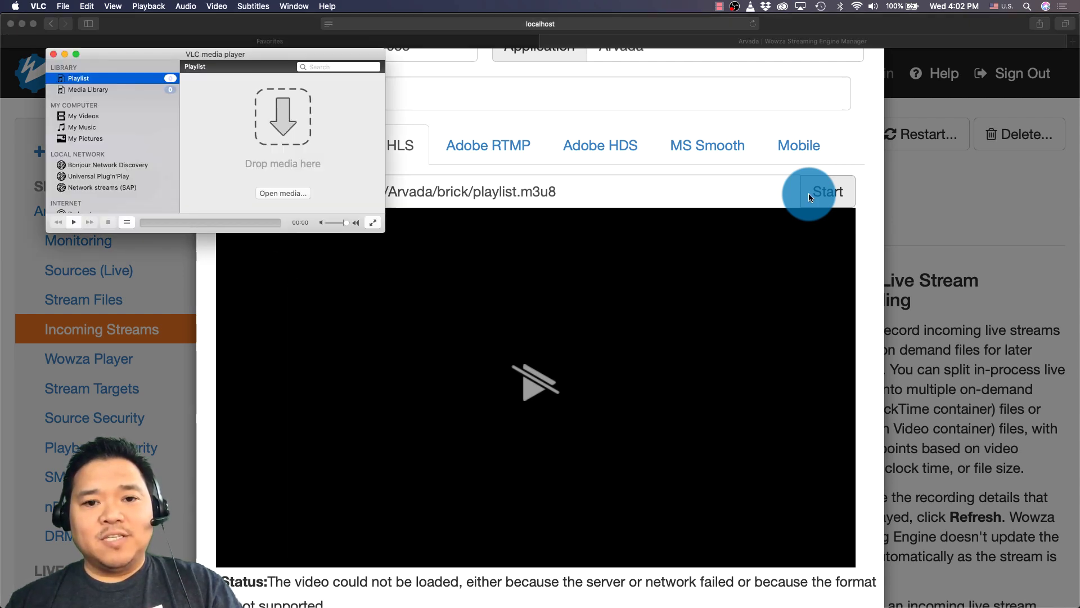
click(767, 191)
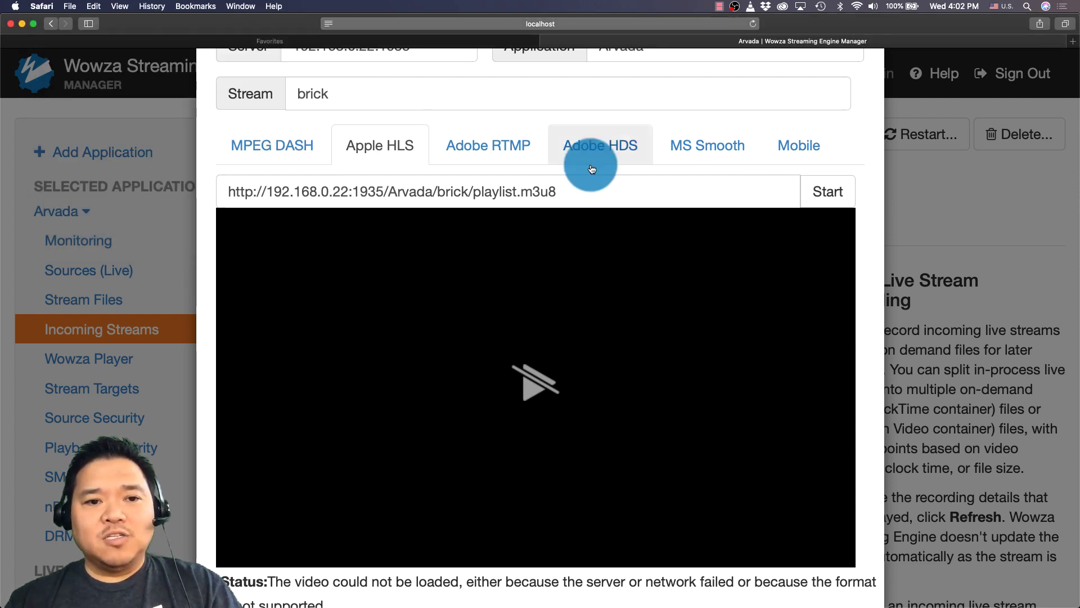
click(291, 159)
triple_click(560, 190)
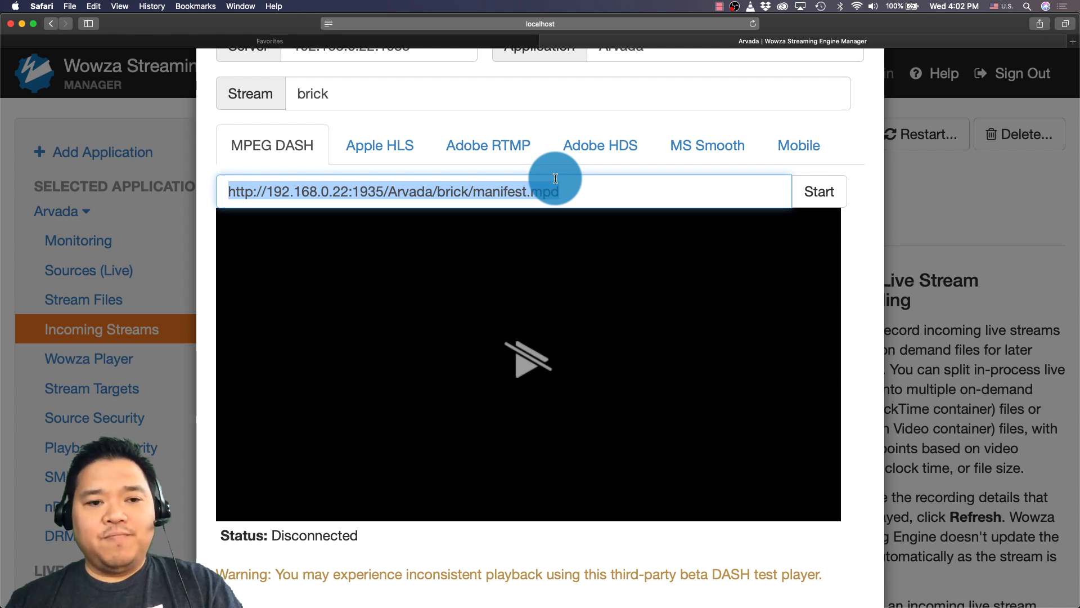
key(super+Tab)
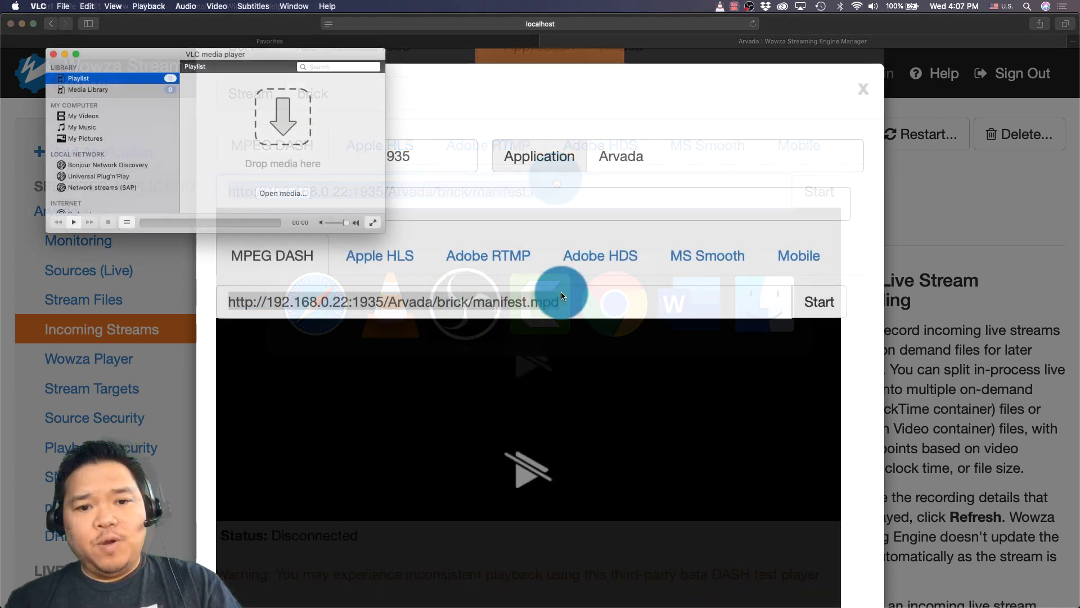
Step: Play the pasted brick manifest.mpd URL in VLC as a network stream, then close the playback
click(63, 6)
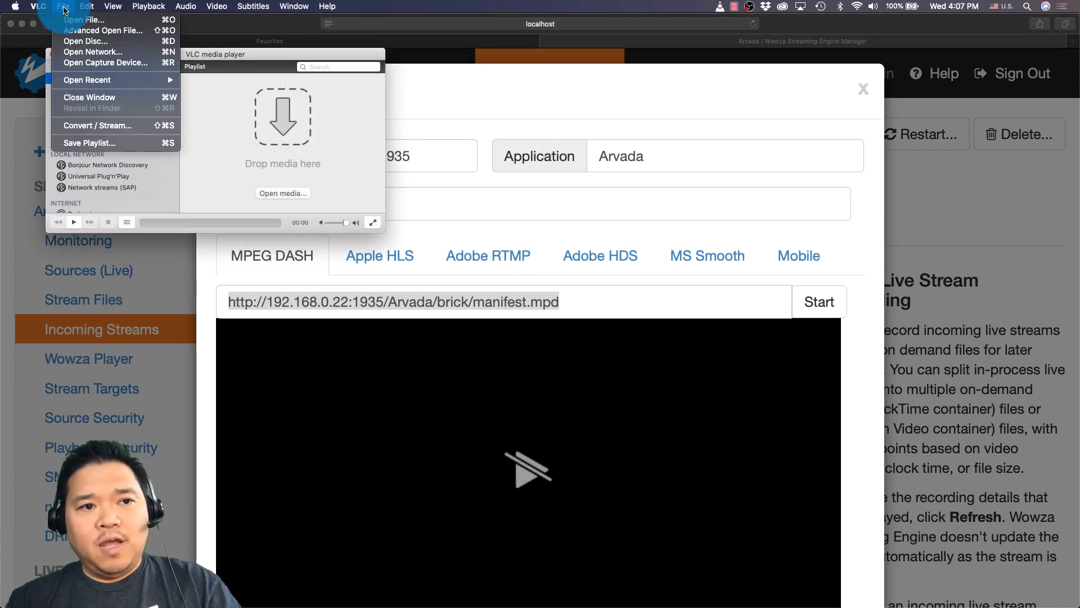
click(83, 53)
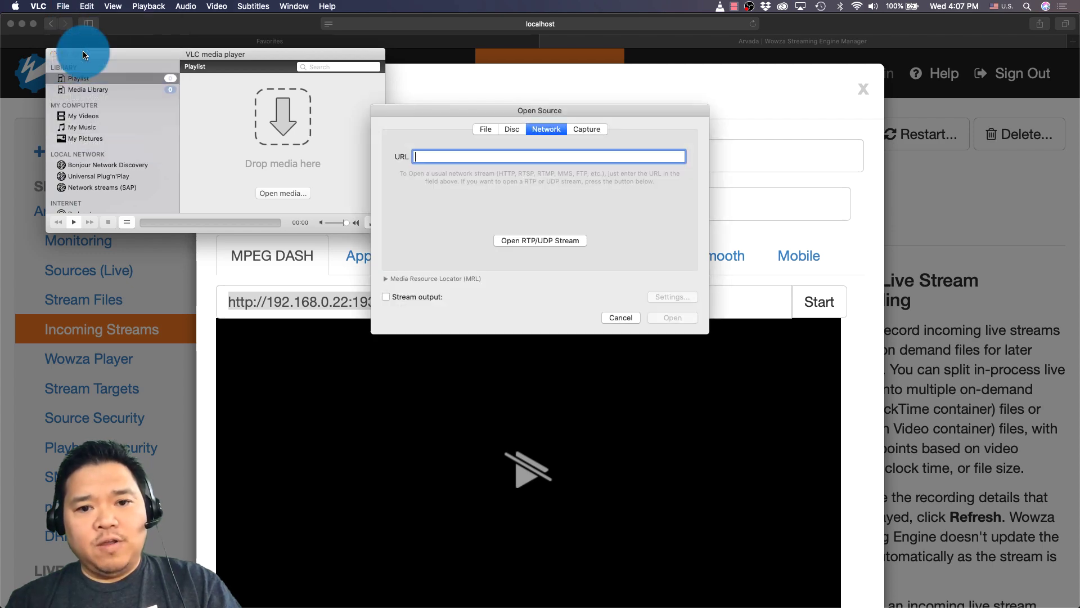
text(http://192.168.0.22:1935/Arvada/brick/manifest.mpd)
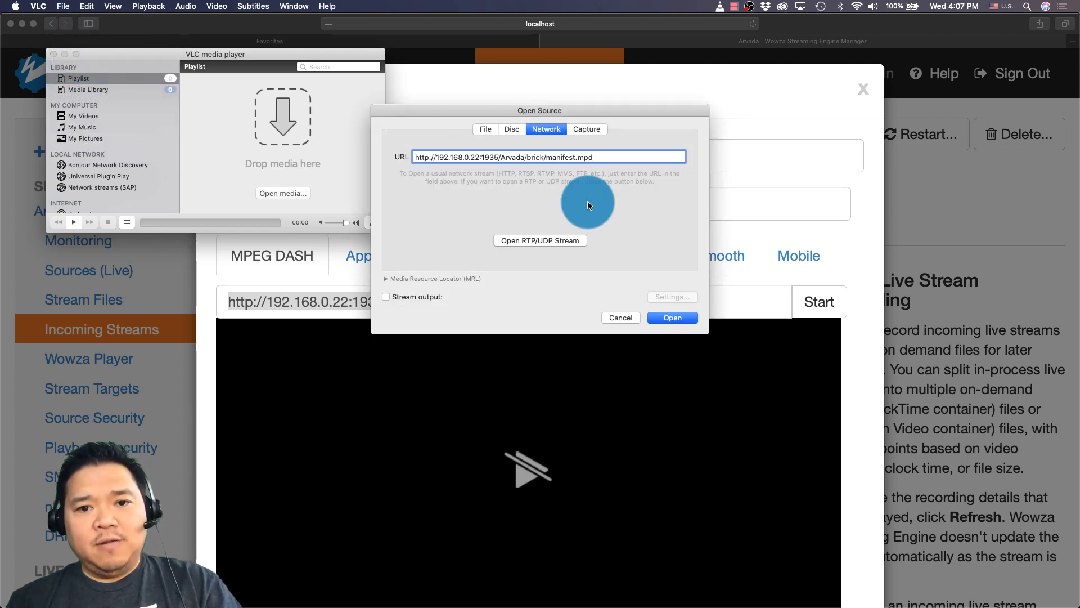
click(670, 313)
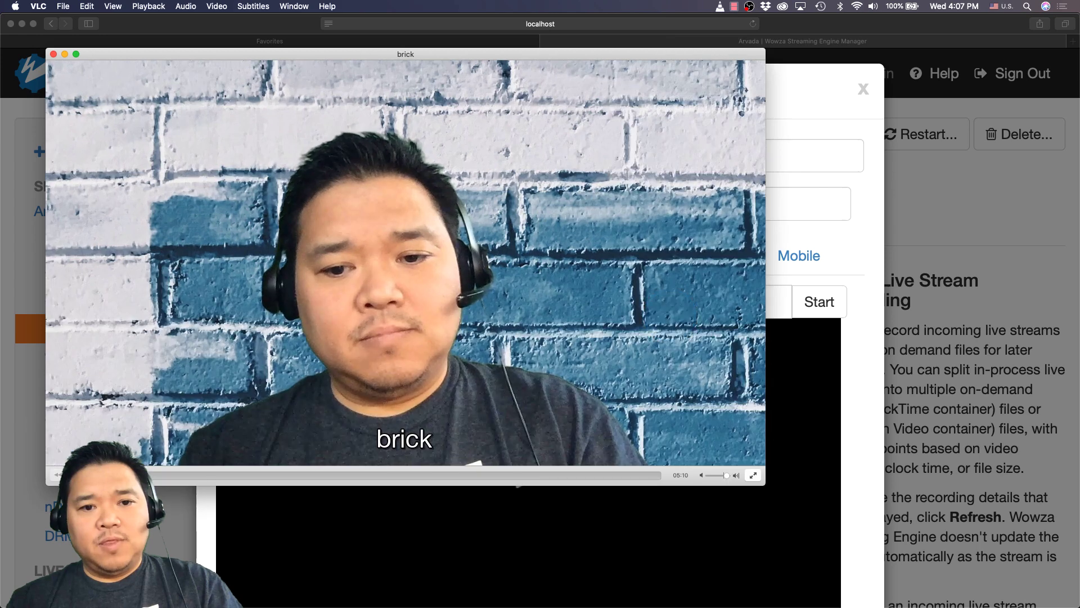
click(56, 56)
Step: Select the brick playlist.m3u8 URL in Wowza's Apple HLS test player
click(364, 254)
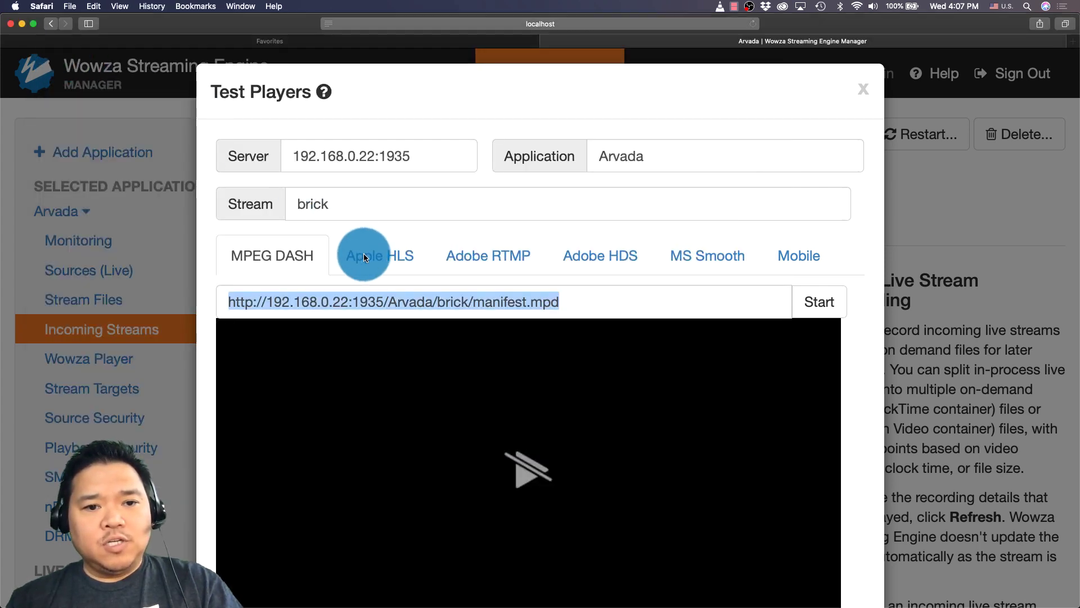
click(365, 257)
click(571, 289)
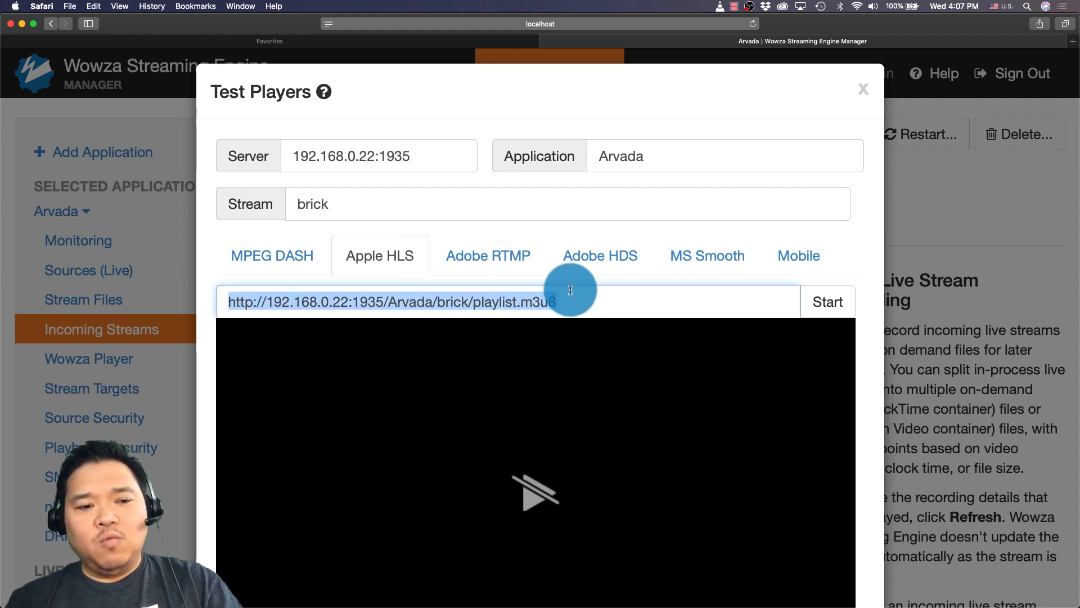
key(super+Tab)
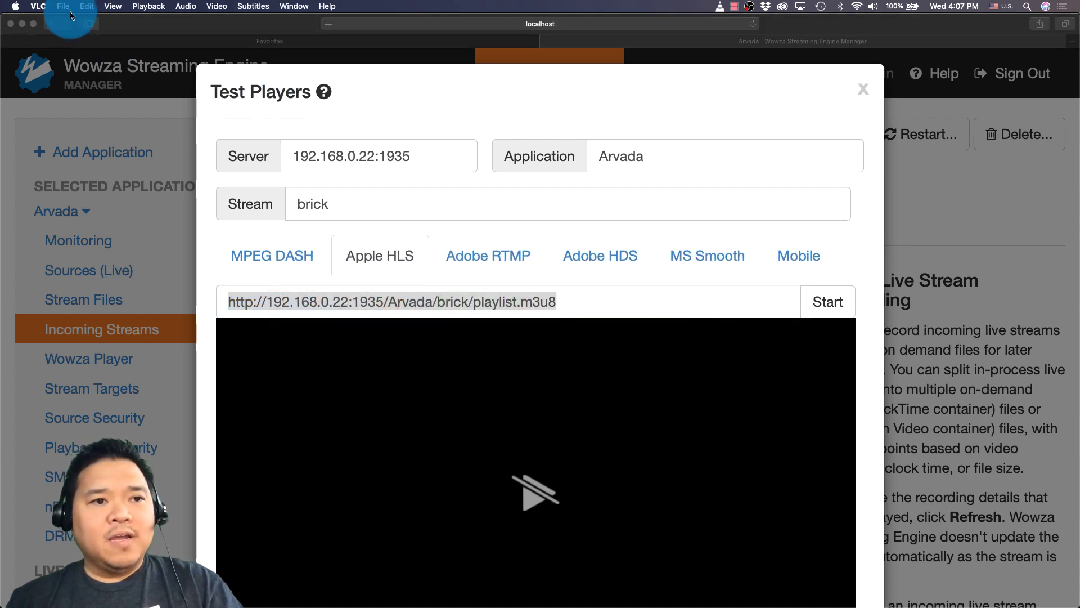
Step: Play the brick playlist.m3u8 URL in VLC as a network stream, then close the playback
click(63, 7)
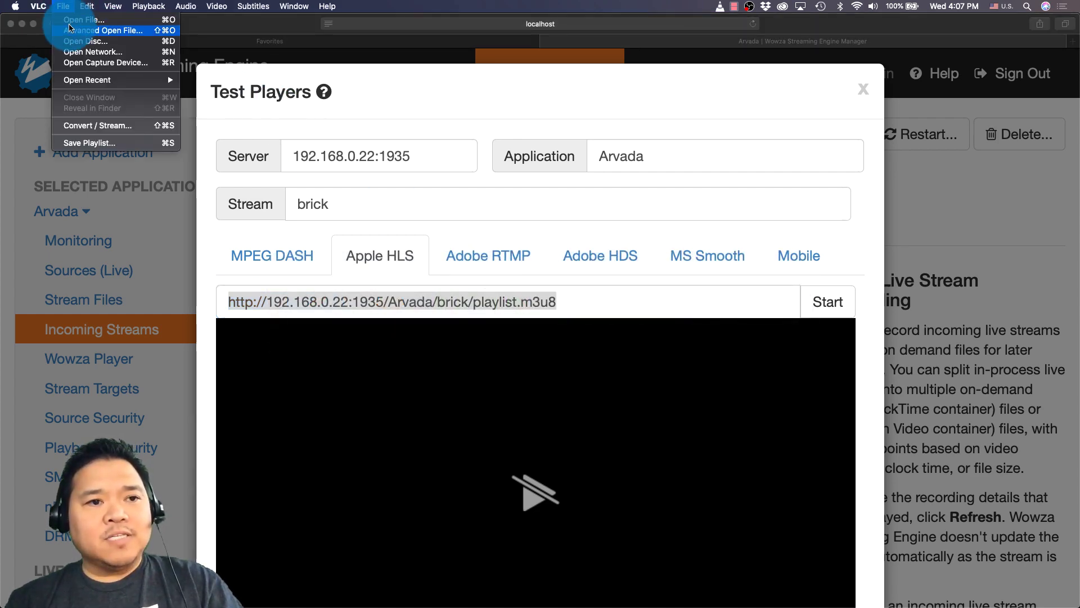
click(79, 52)
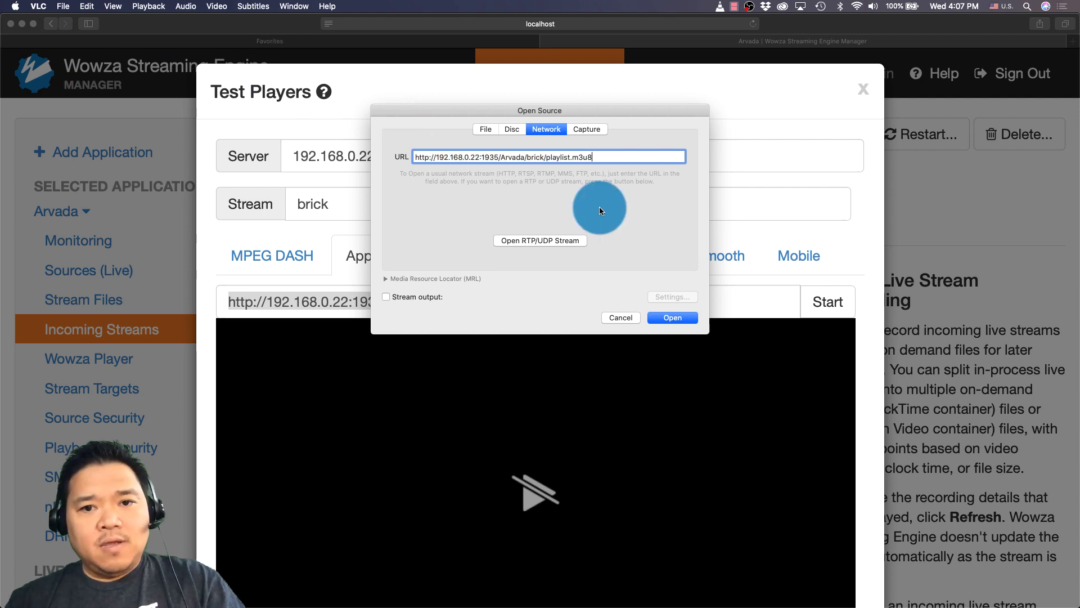
click(685, 317)
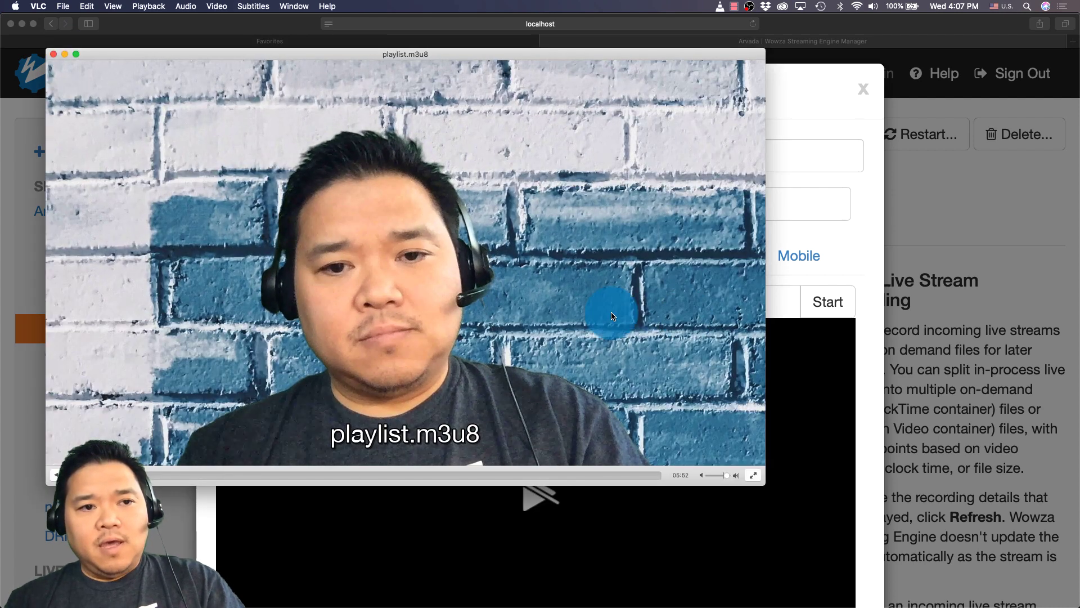
click(53, 54)
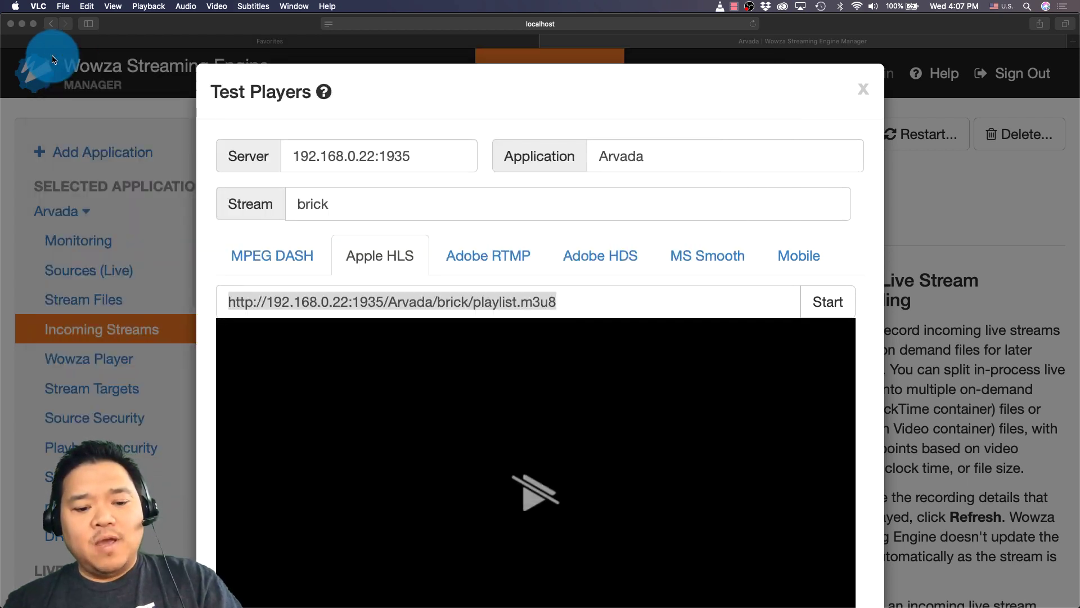
key(super+Tab)
key(super+Tab)
key(super+Tab)
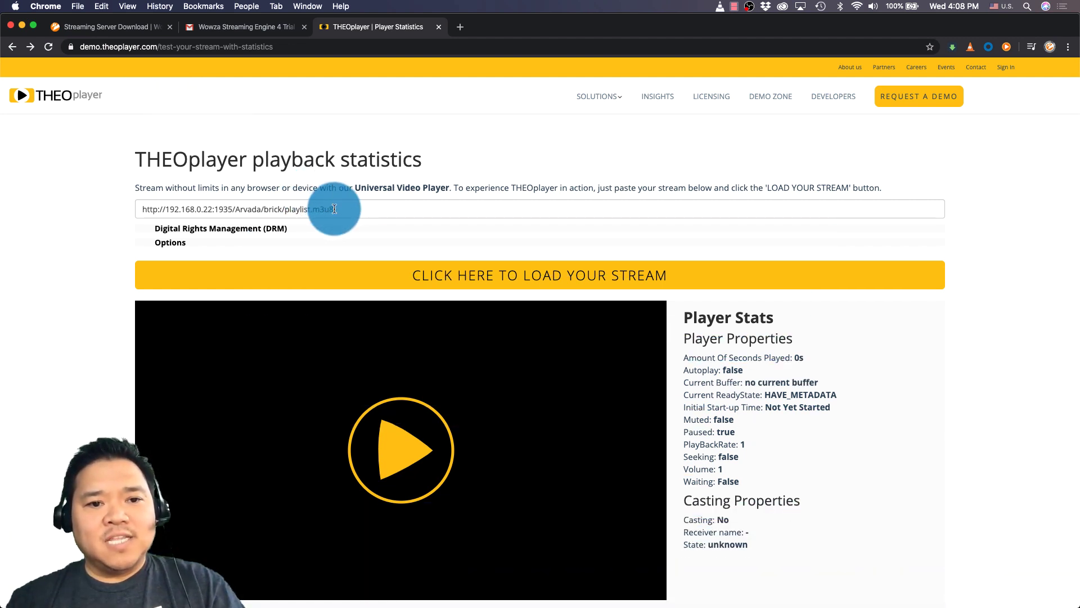
Step: Load the brick playlist.m3u8 URL in THEOplayer's tester and press play, which fails with a manifest error
triple_click(334, 209)
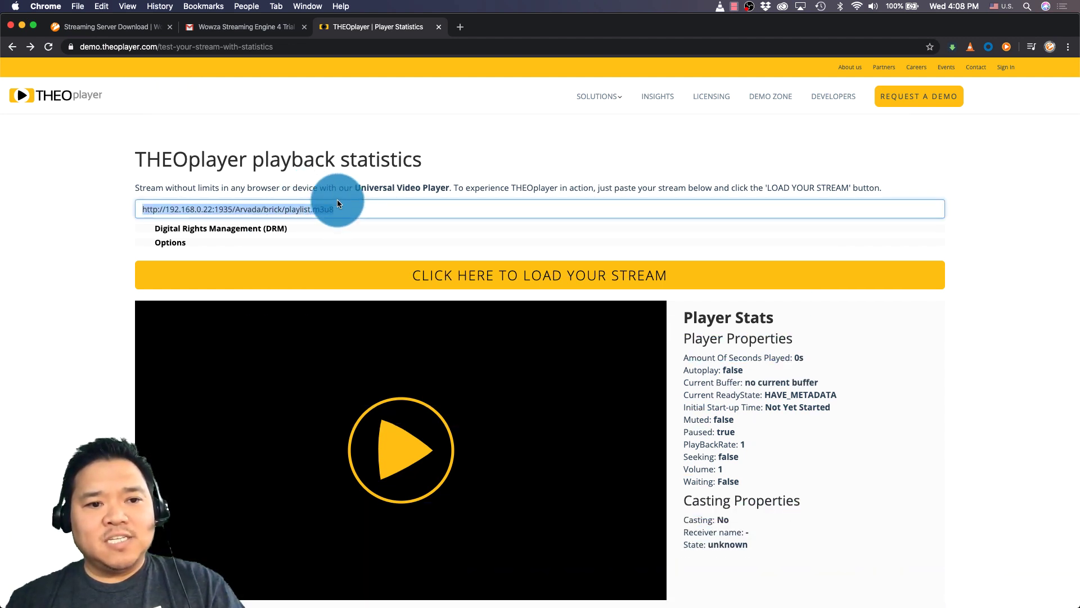
click(375, 273)
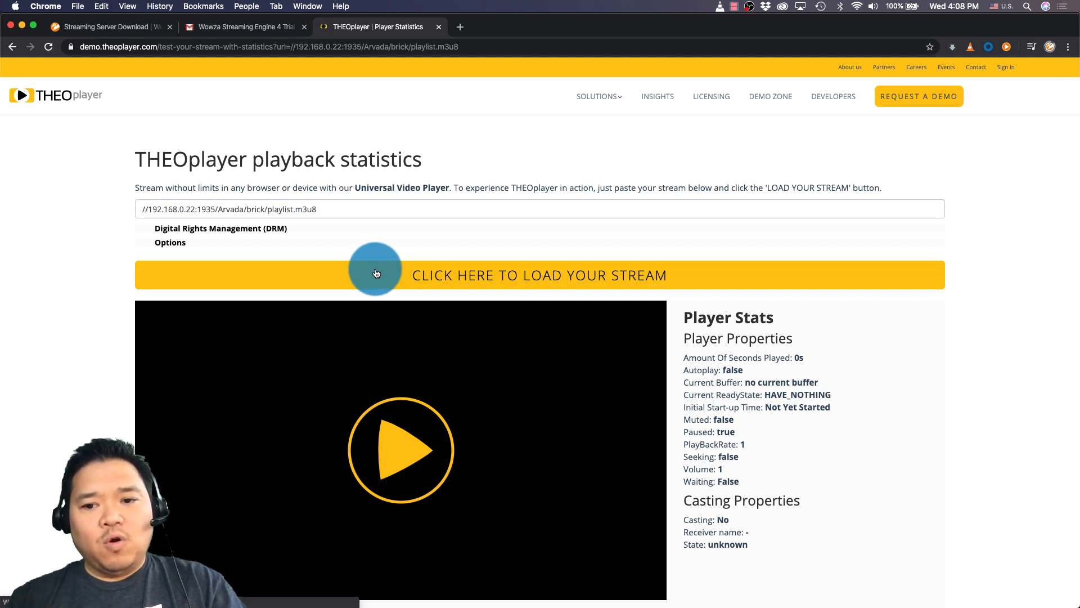
click(410, 445)
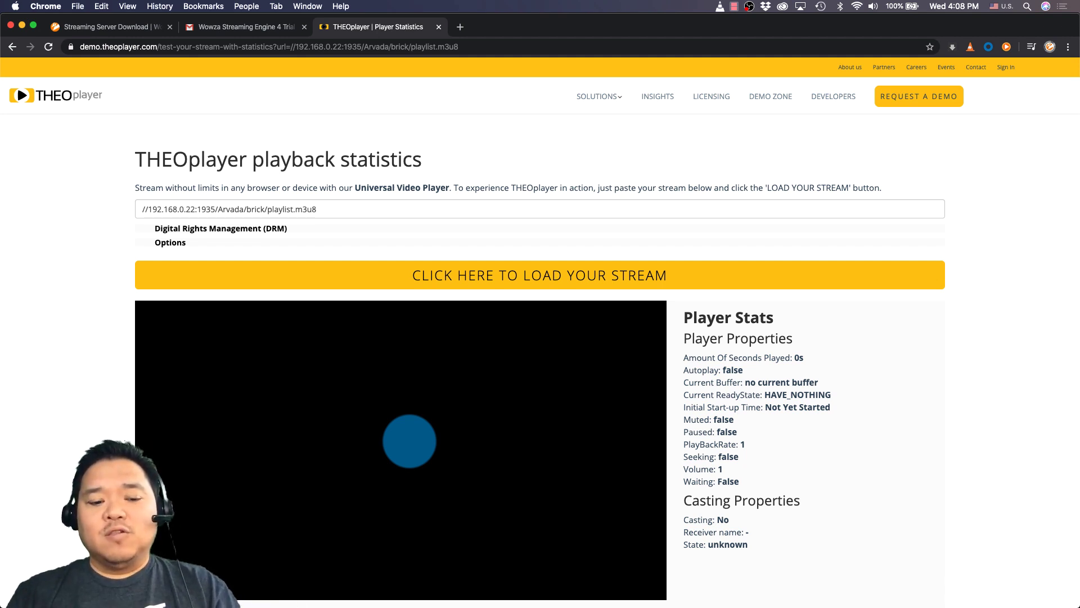
key(super+Tab)
key(super+Tab)
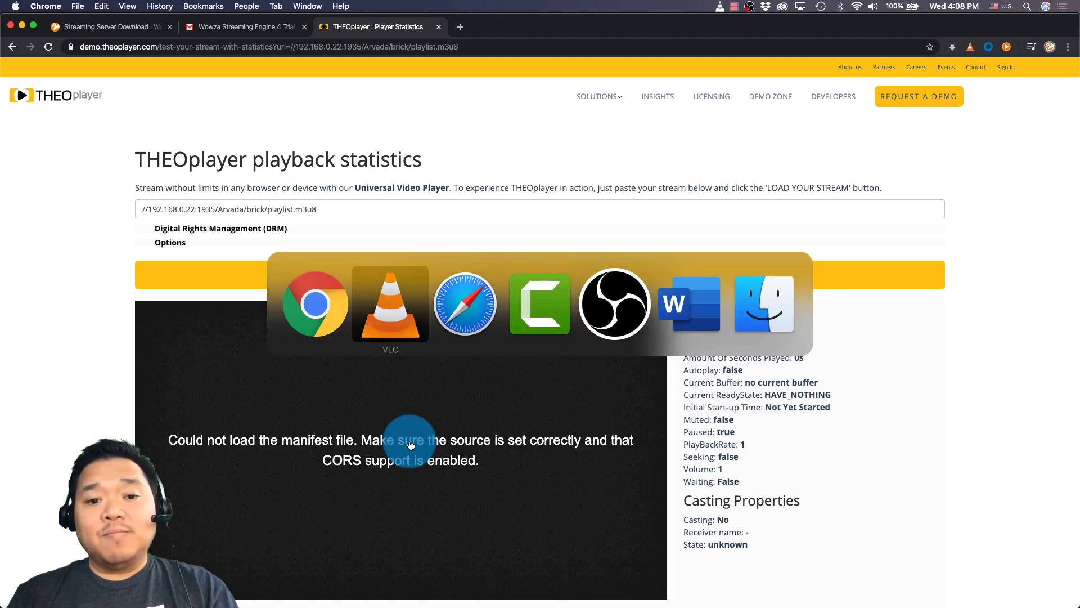